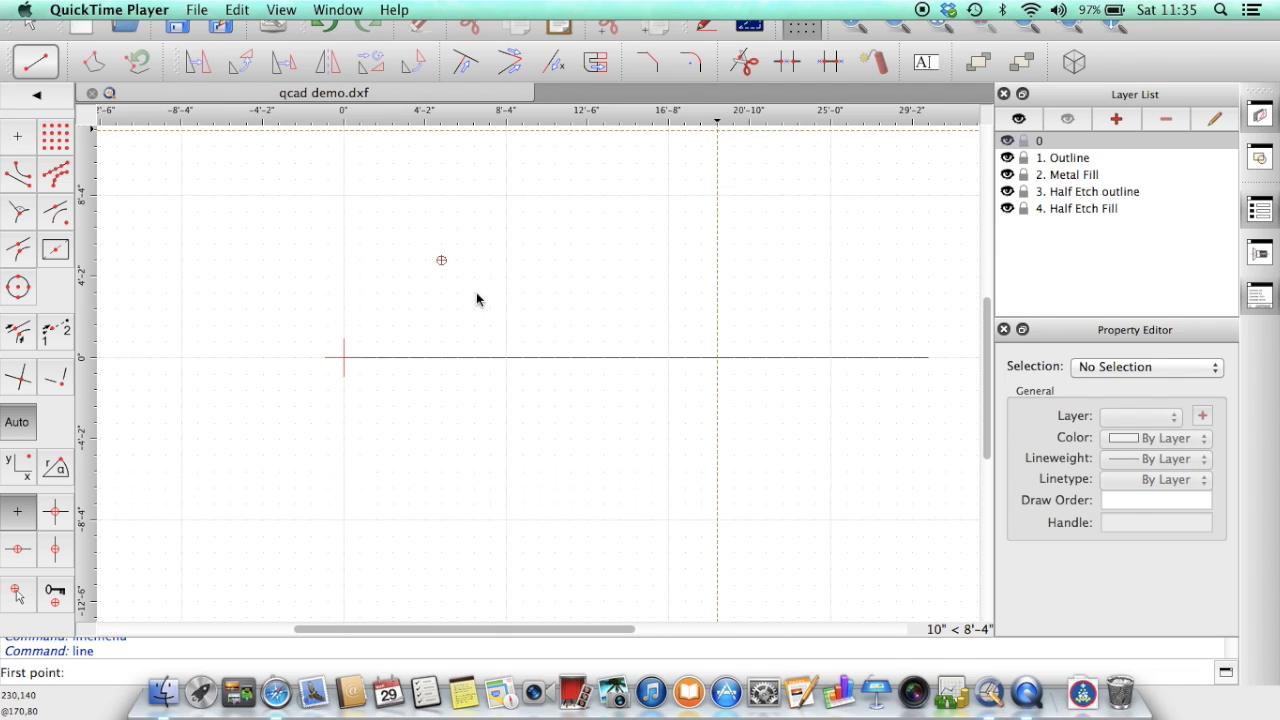
Step: Start and cancel test lines on the grid, opening the File menu in between
left_click(272, 169)
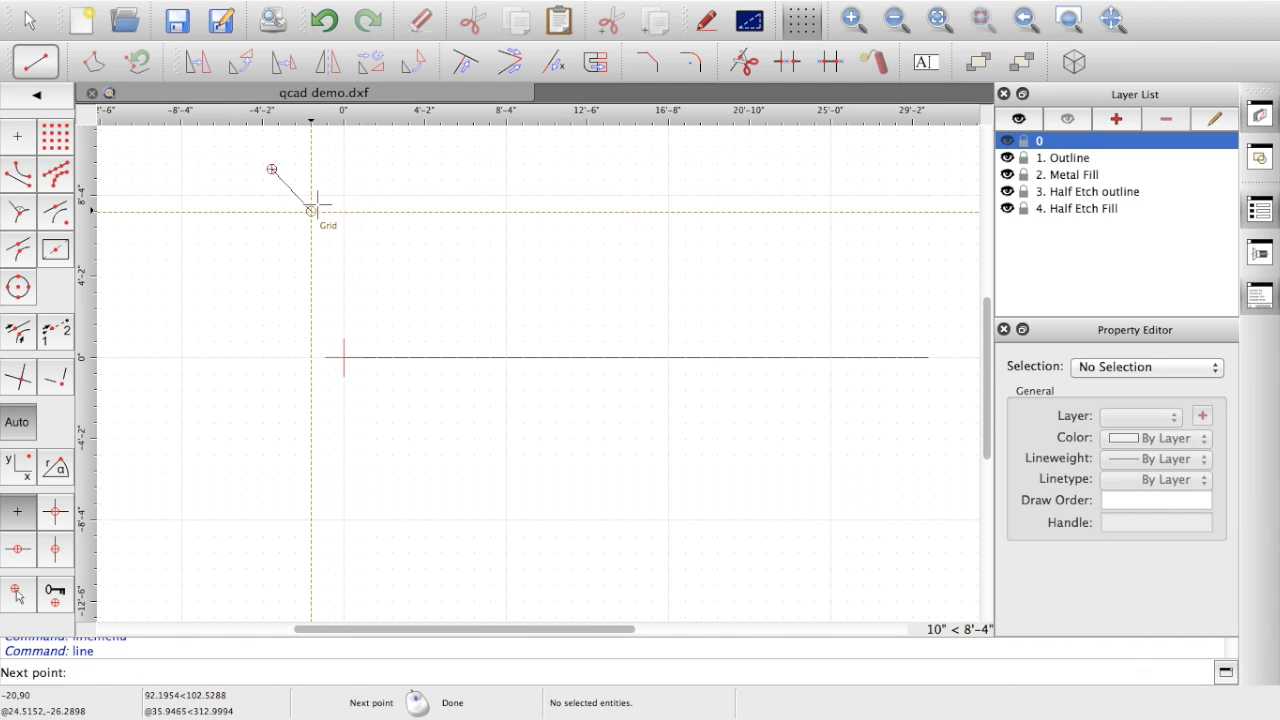
right_click(311, 210)
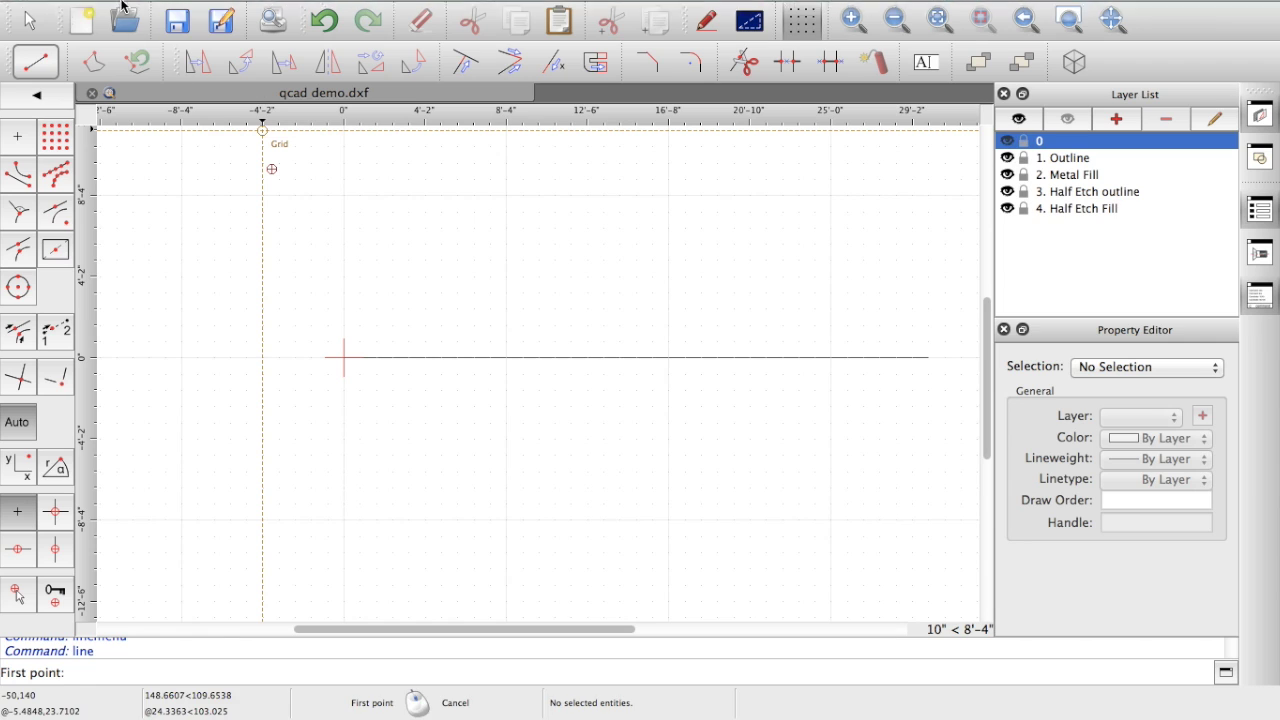
mouse_move(124, 3)
left_click(121, 11)
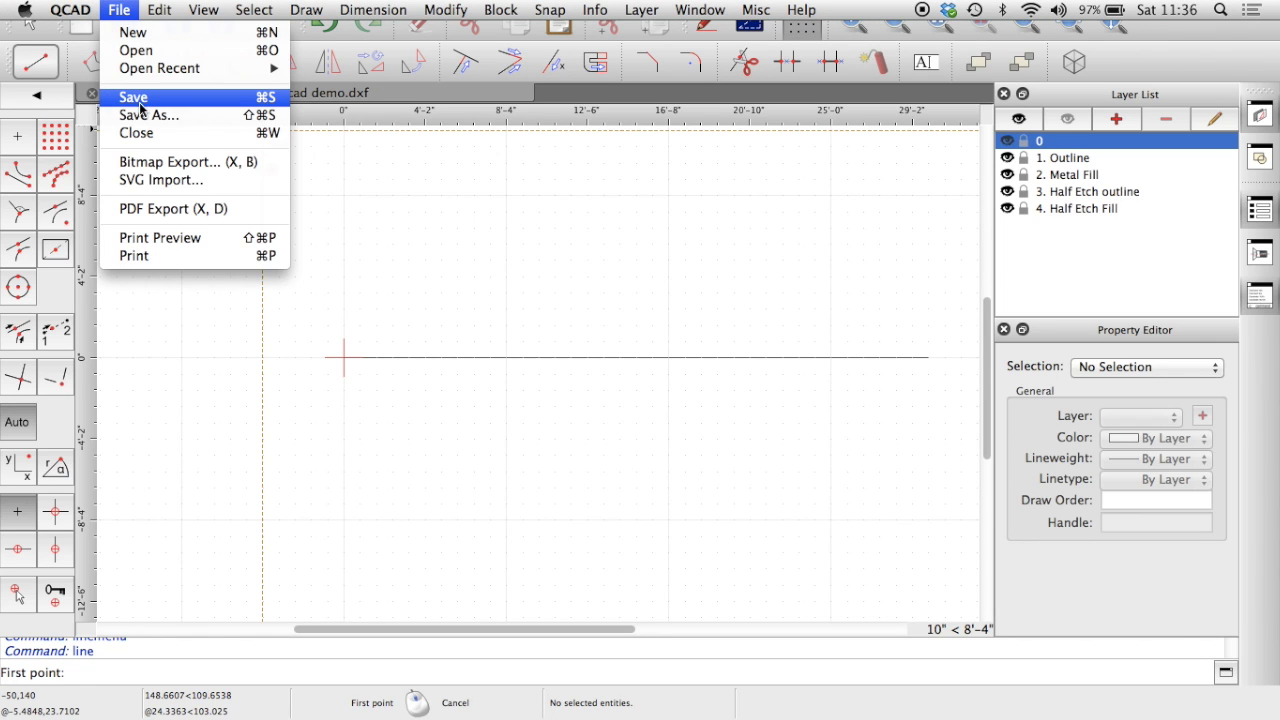
left_click(443, 210)
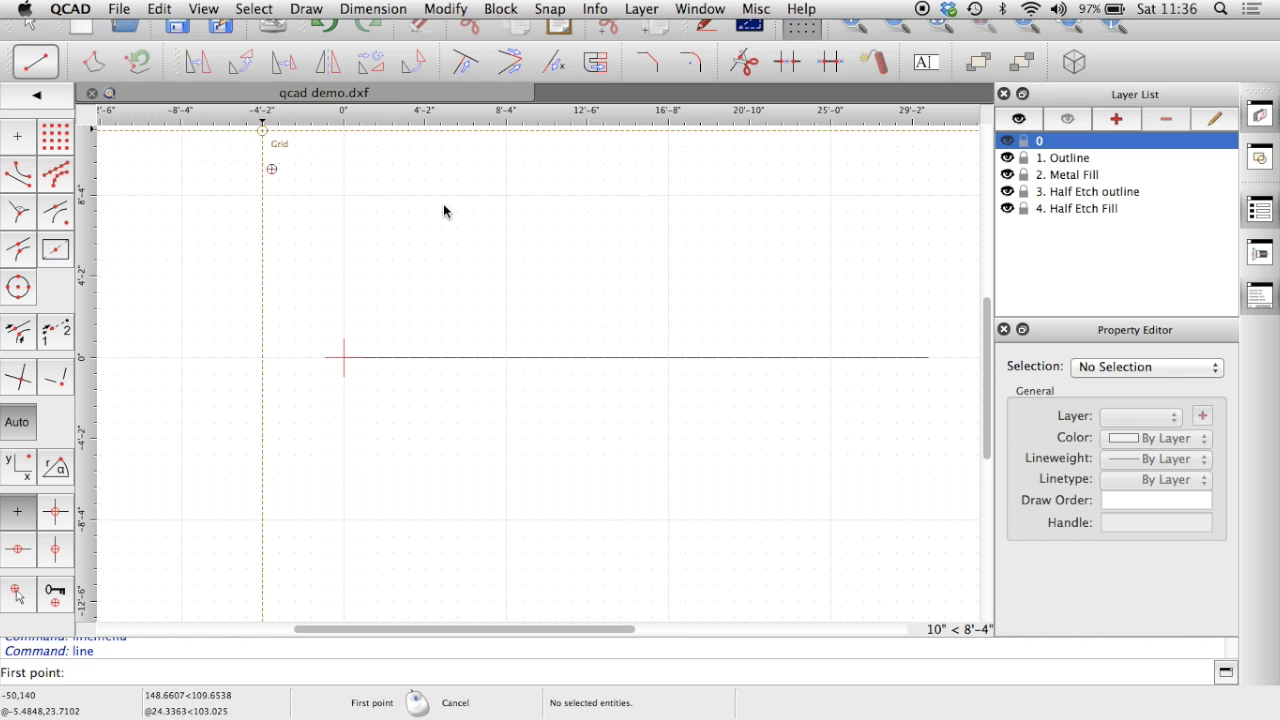
left_click(442, 210)
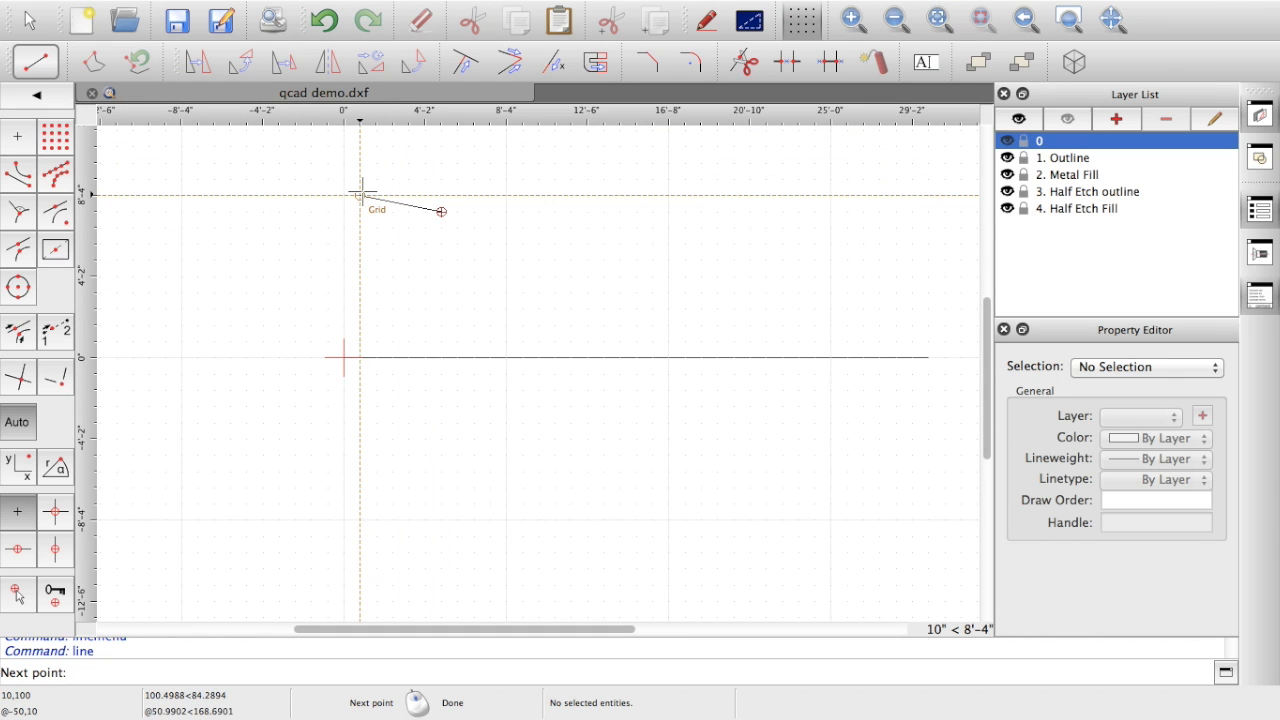
right_click(362, 191)
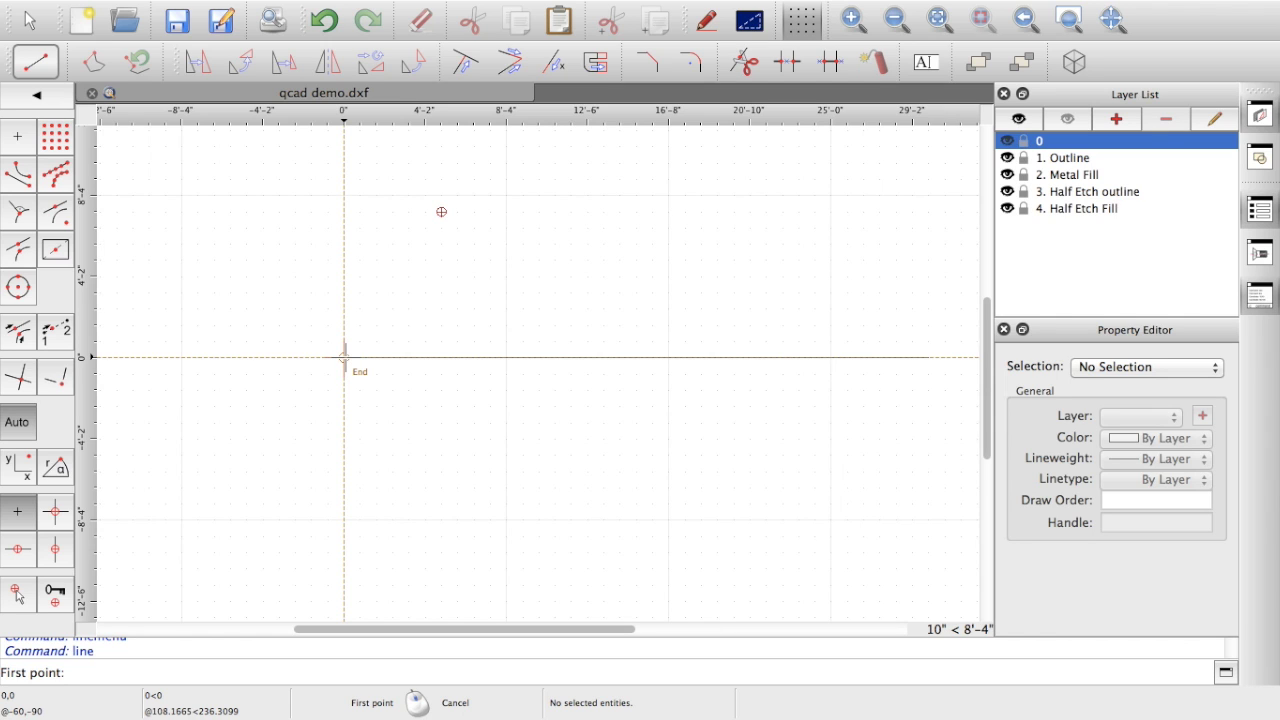
Step: Try lines from the reference line's end point and midpoint, cancelling both without drawing
left_click(343, 357)
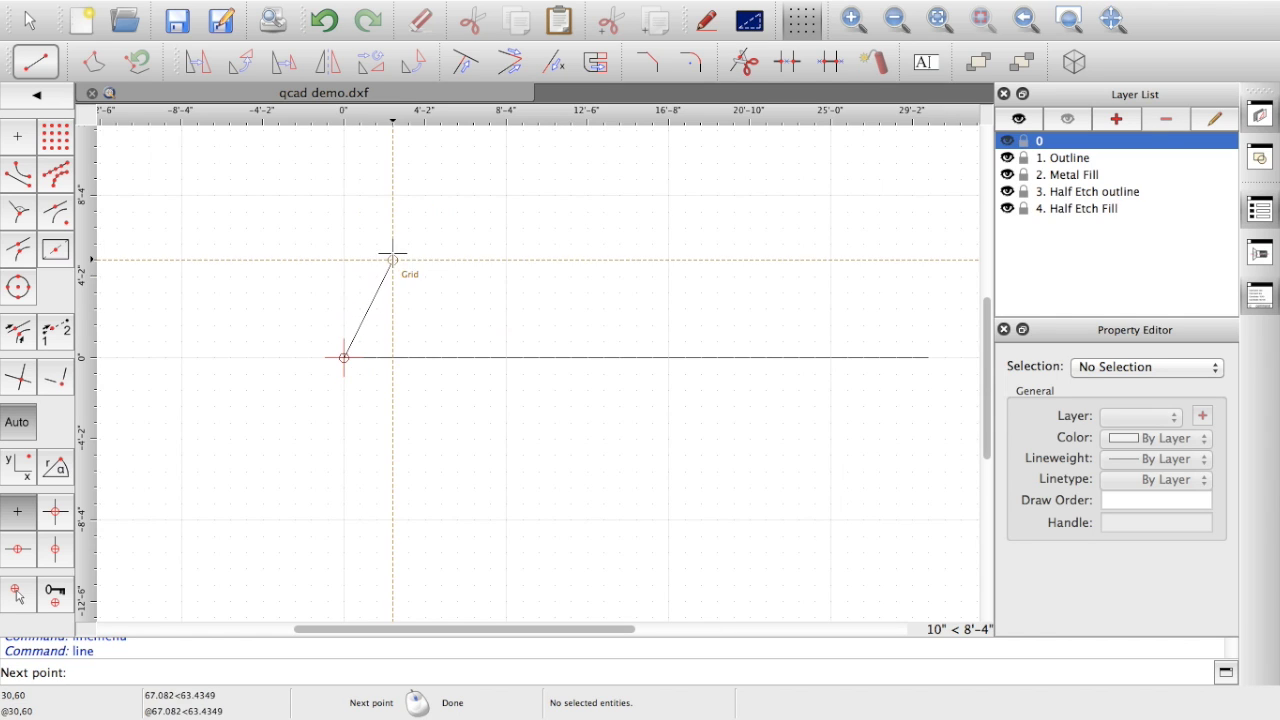
right_click(293, 310)
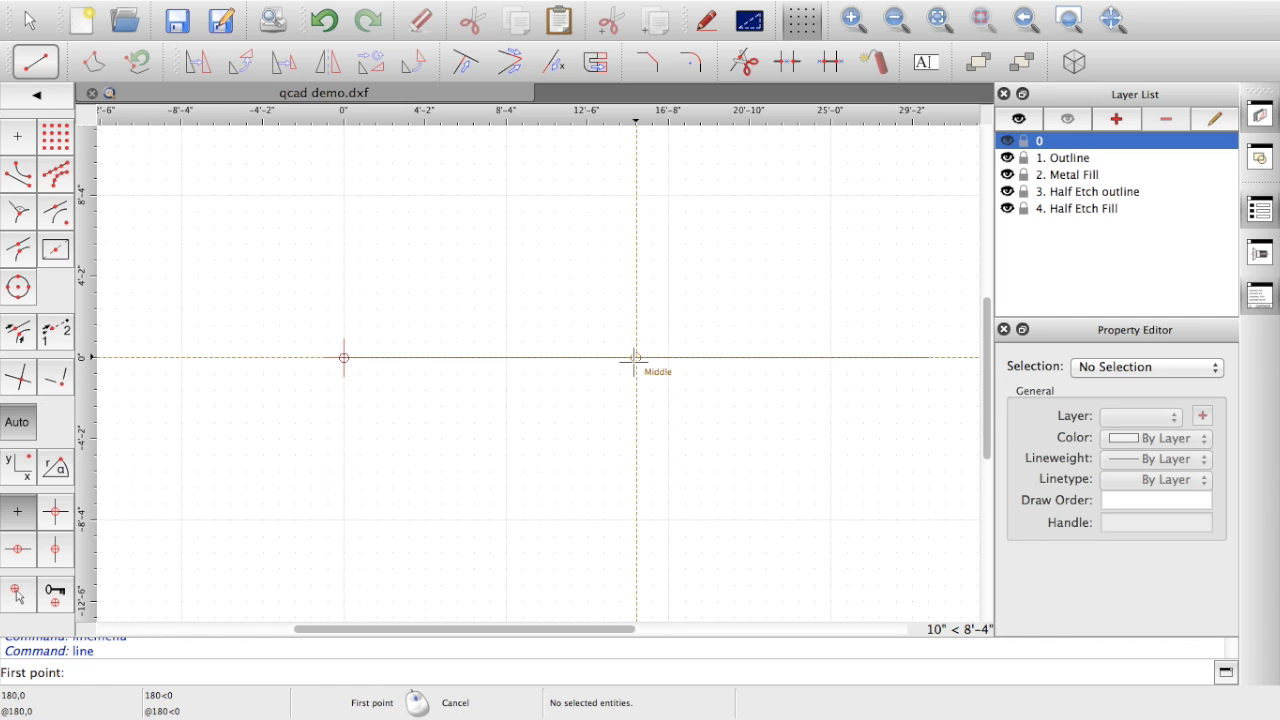
left_click(637, 357)
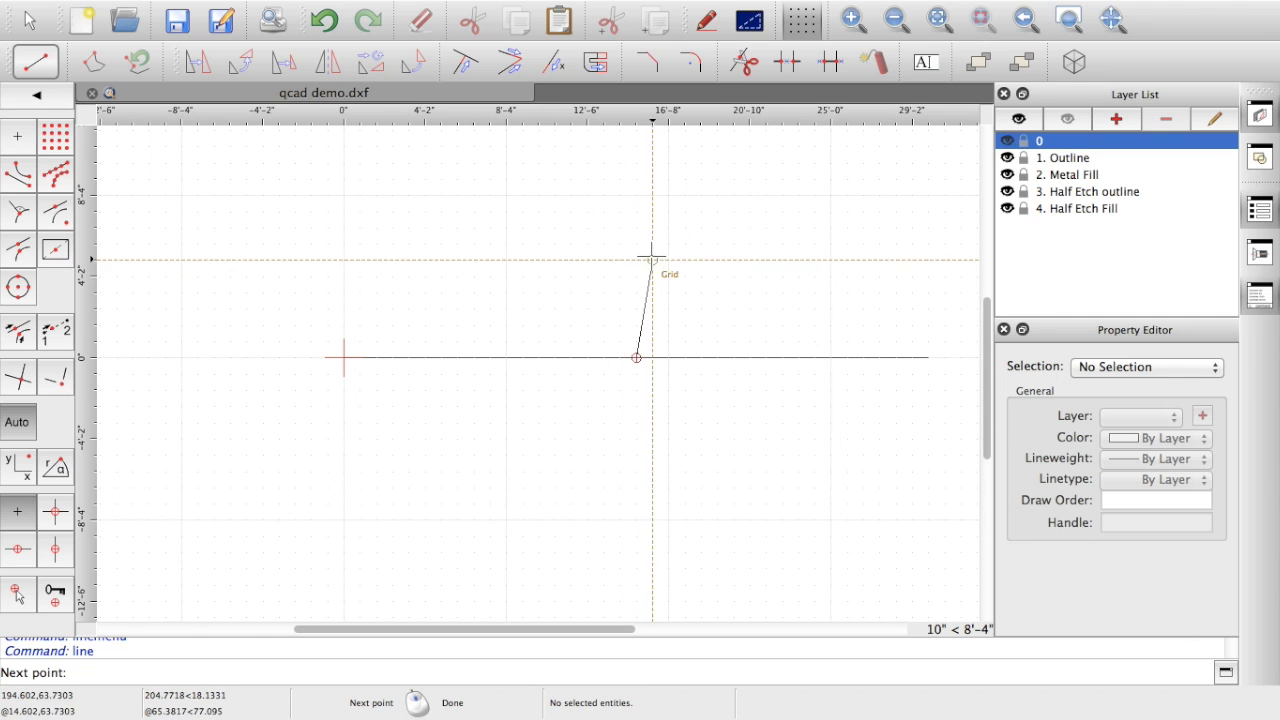
right_click(605, 273)
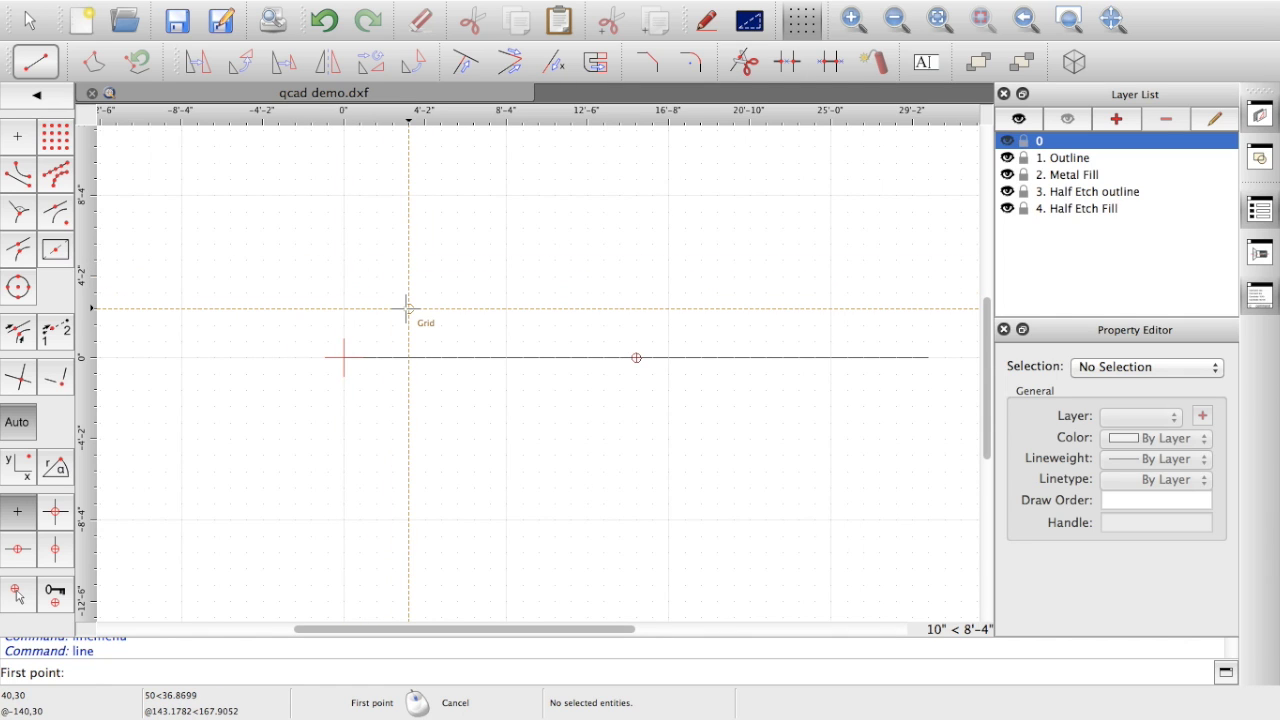
Step: Switch snapping to End Point with SE, then to Center with SC
key("s")
key("e")
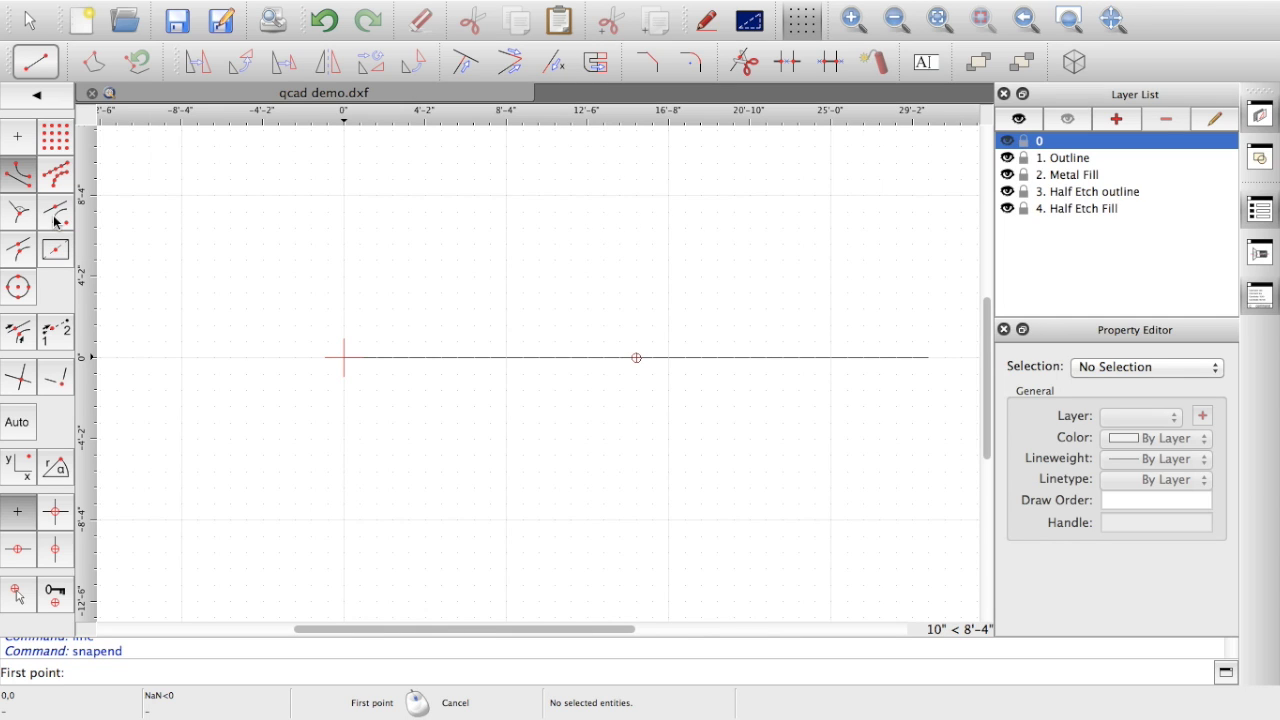
key("s")
key("c")
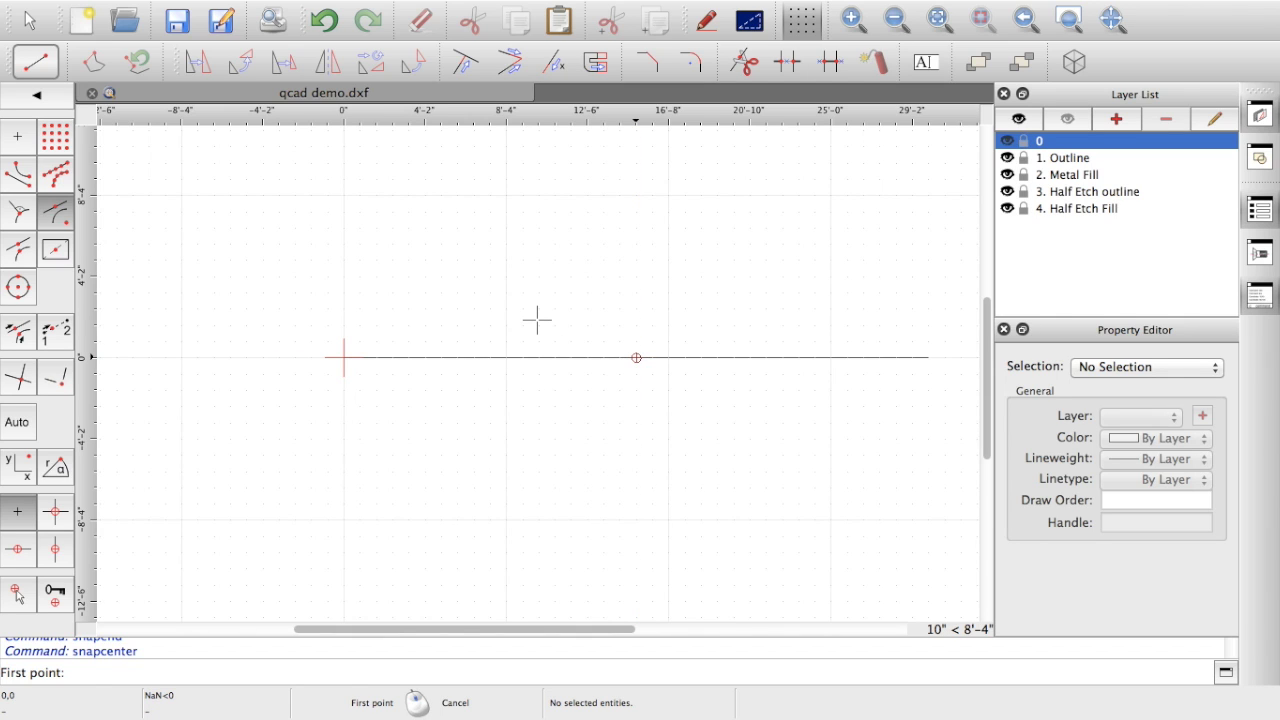
left_click(36, 97)
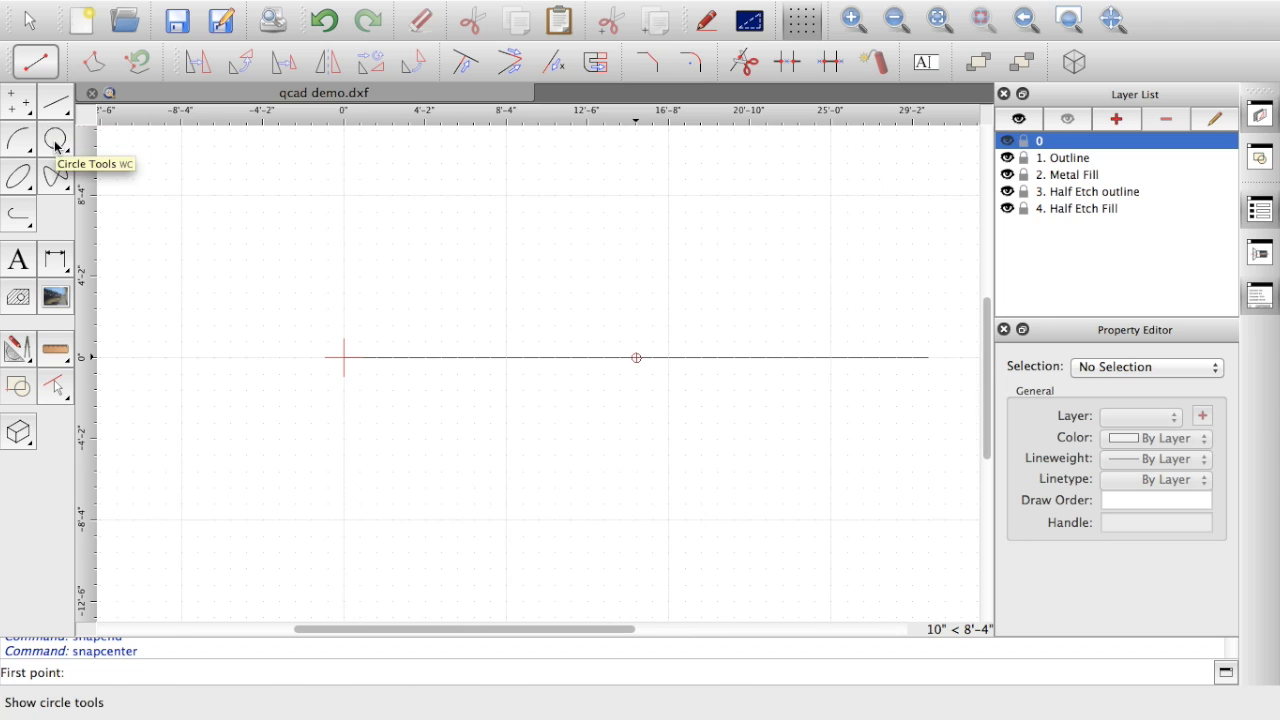
Step: Toggle grid snapping on, set snapping back to Auto, and display the circle tools
left_click(55, 145)
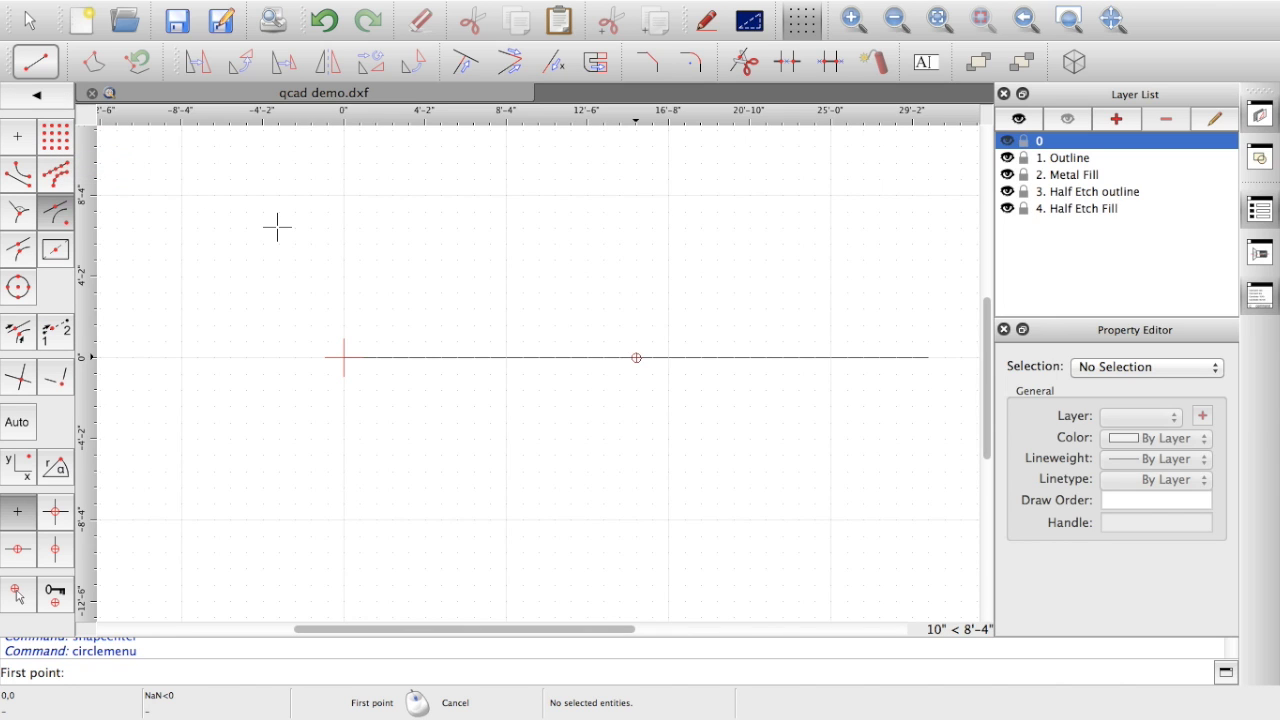
left_click(57, 145)
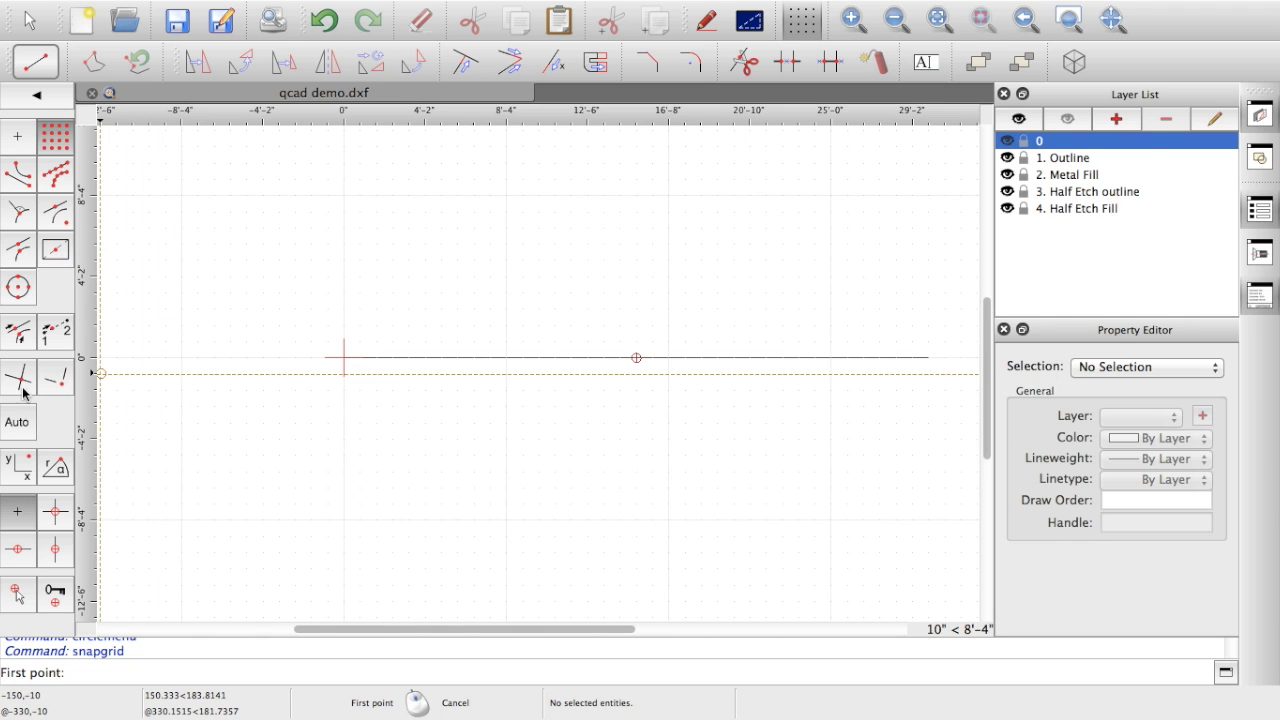
left_click(19, 425)
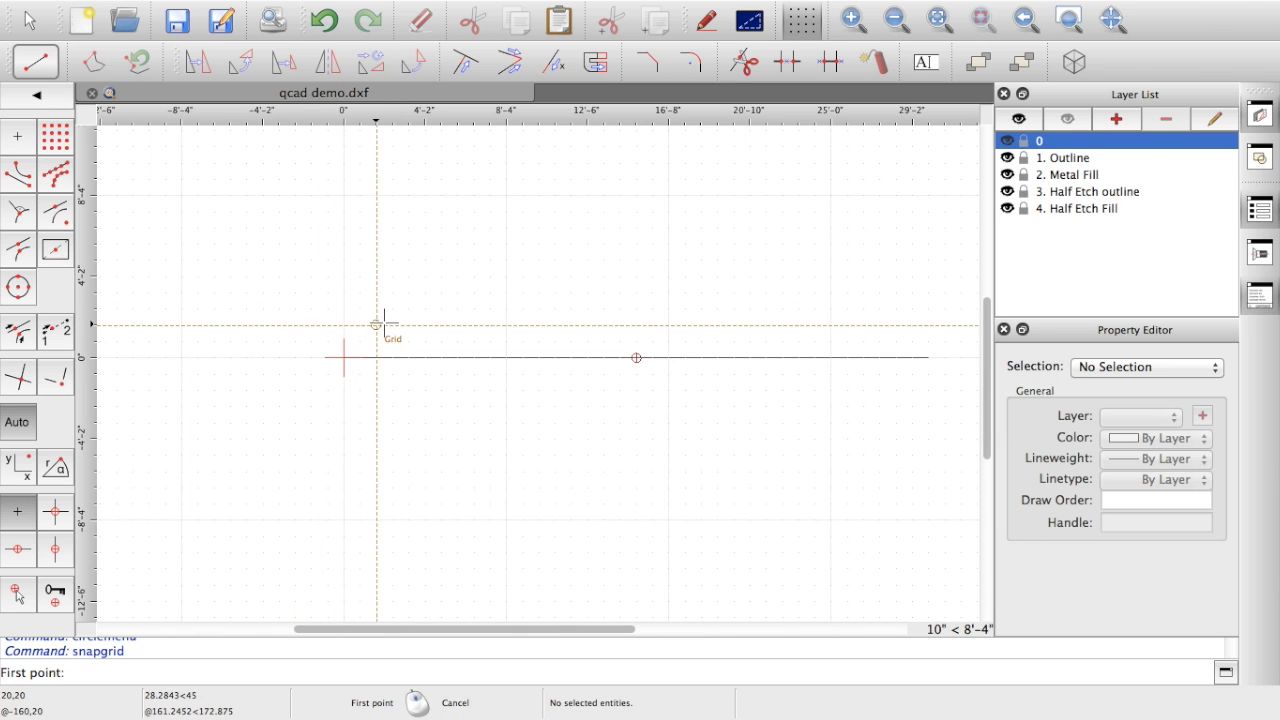
left_click(37, 97)
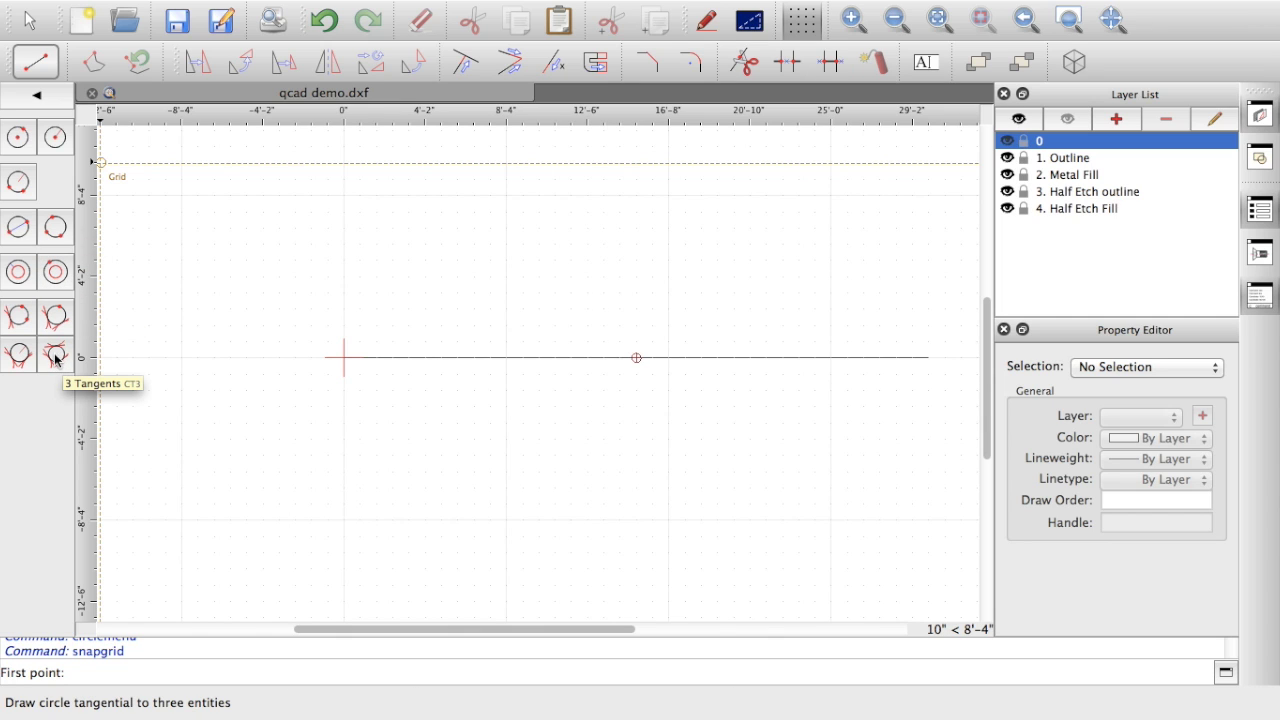
Step: Start Circle Center/Radius with radius 51/2, then abandon it for the LI line command
left_click(54, 141)
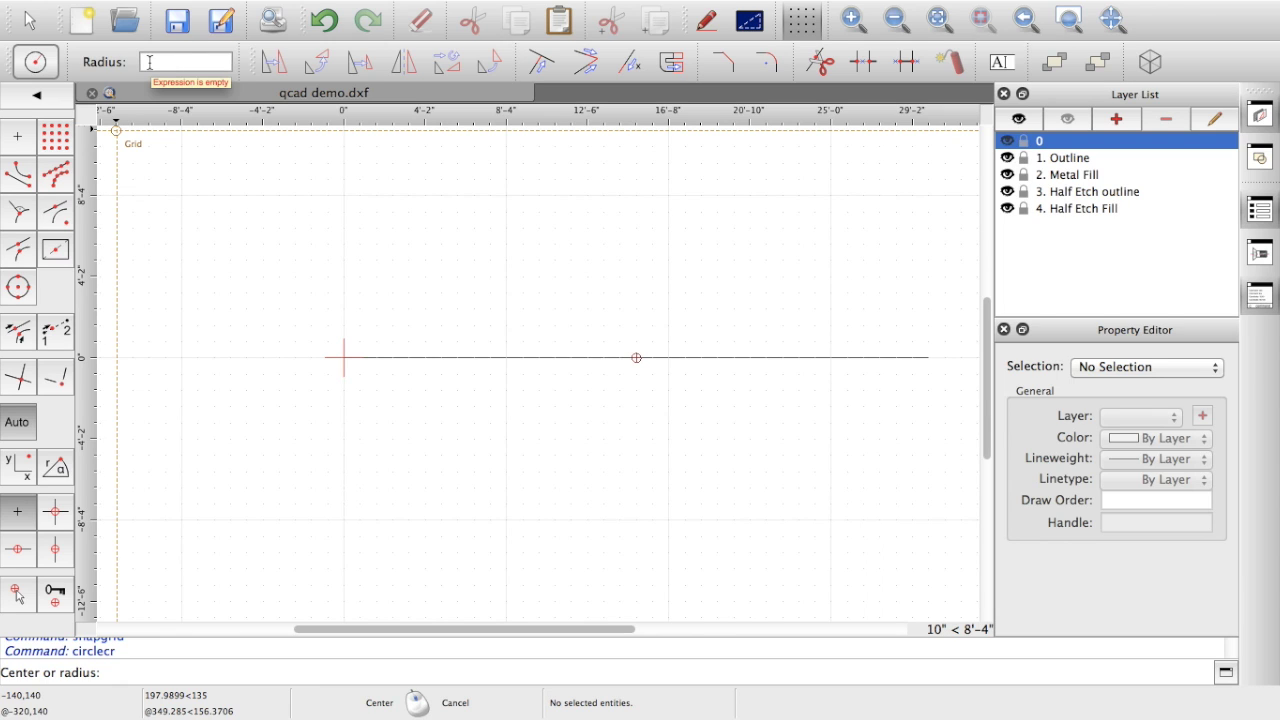
left_click(149, 62)
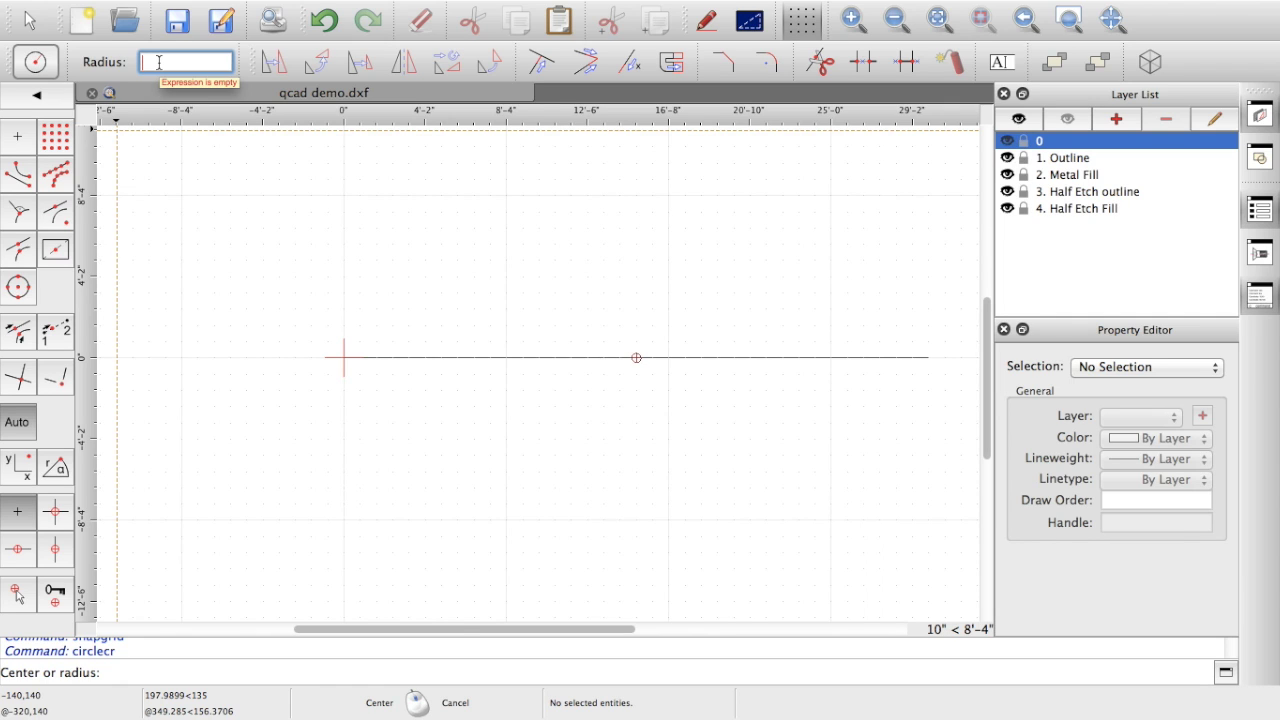
type("51")
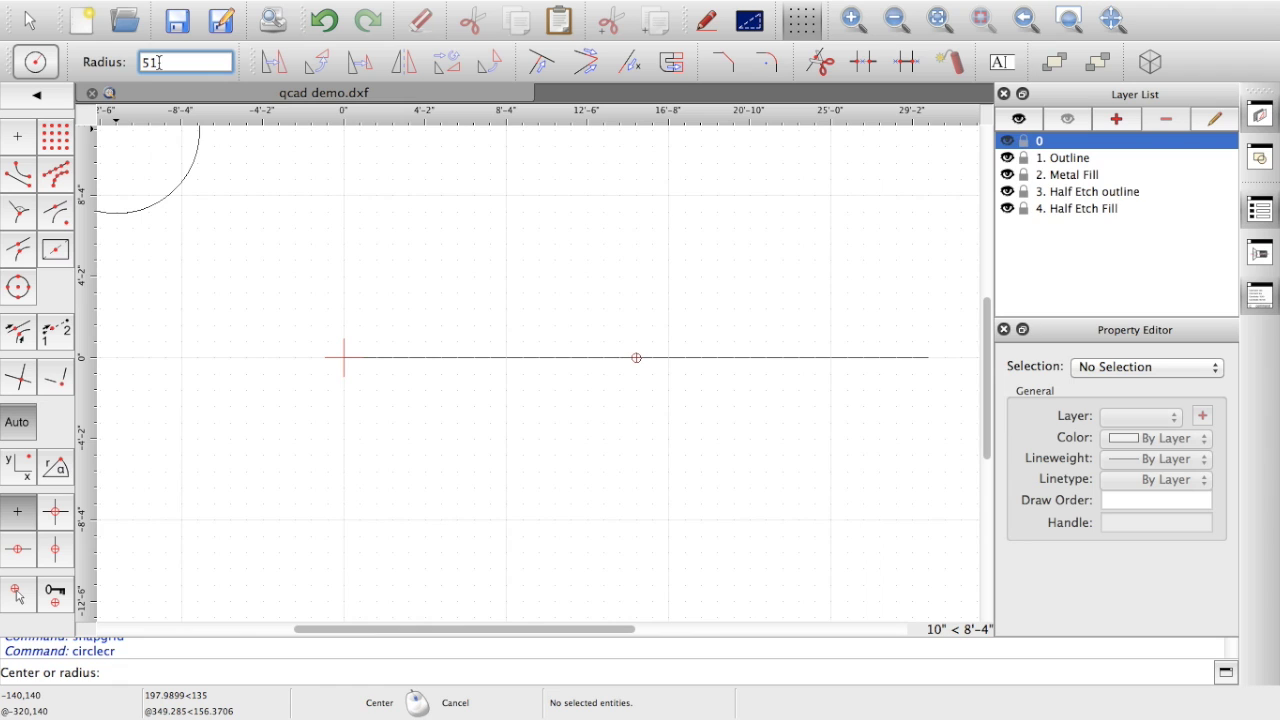
type("/2")
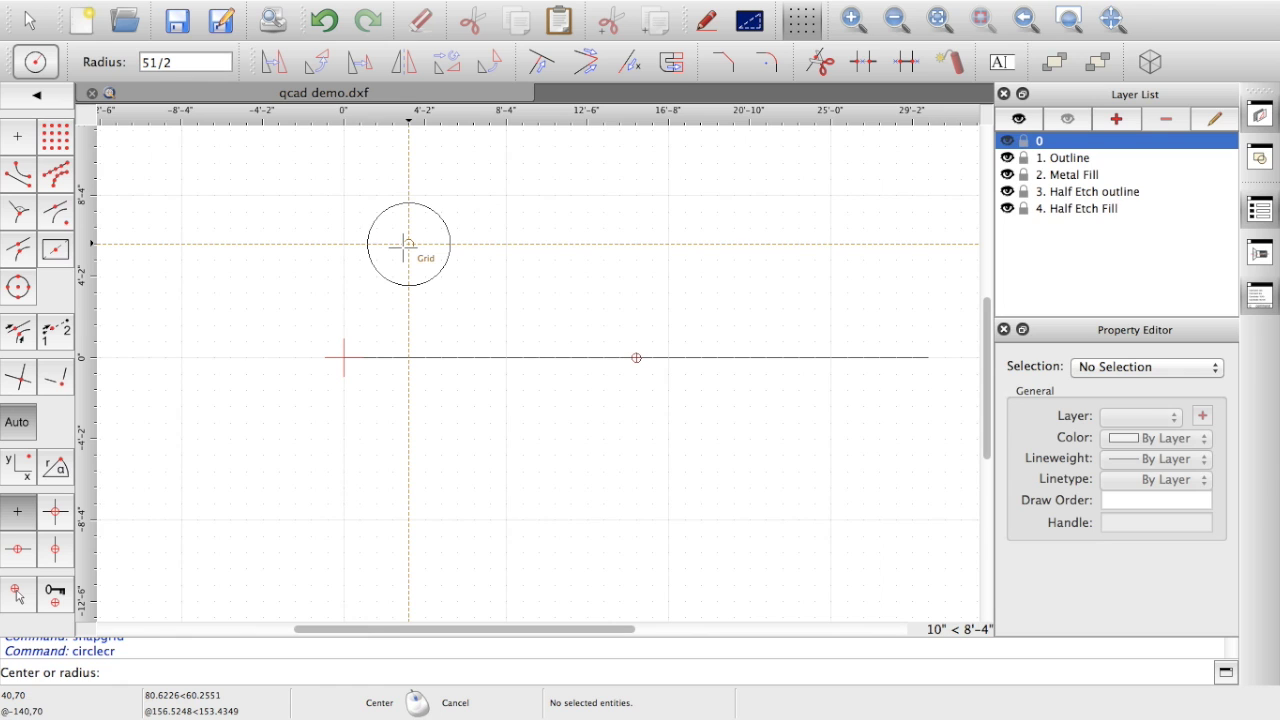
key("l")
key("i")
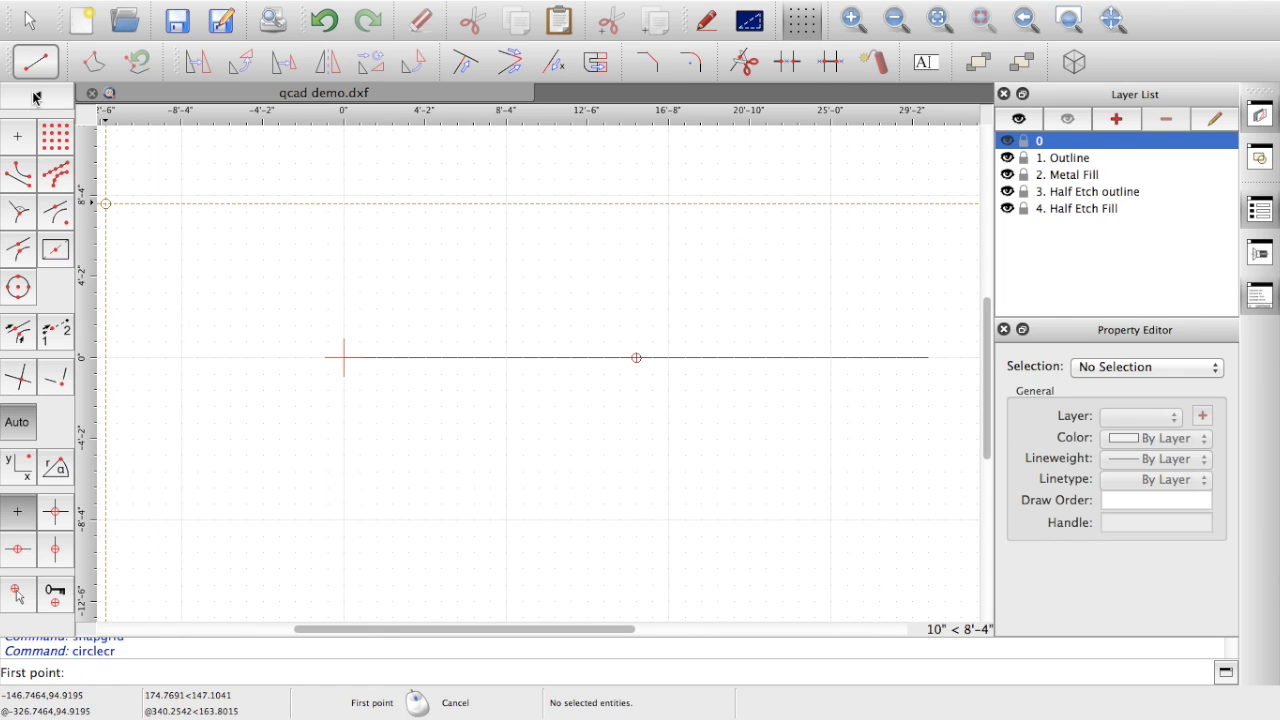
Step: Draw a two-point circle from 60,0 on the reference line to @0,51
left_click(35, 97)
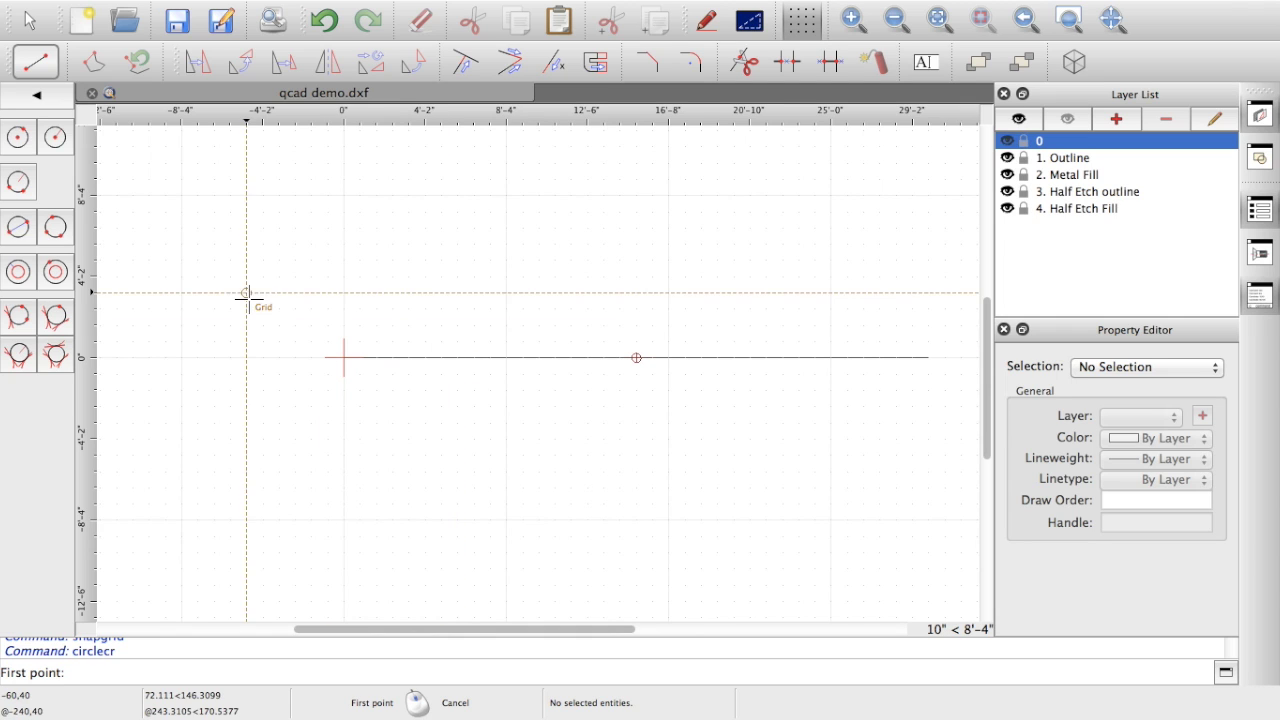
left_click(17, 234)
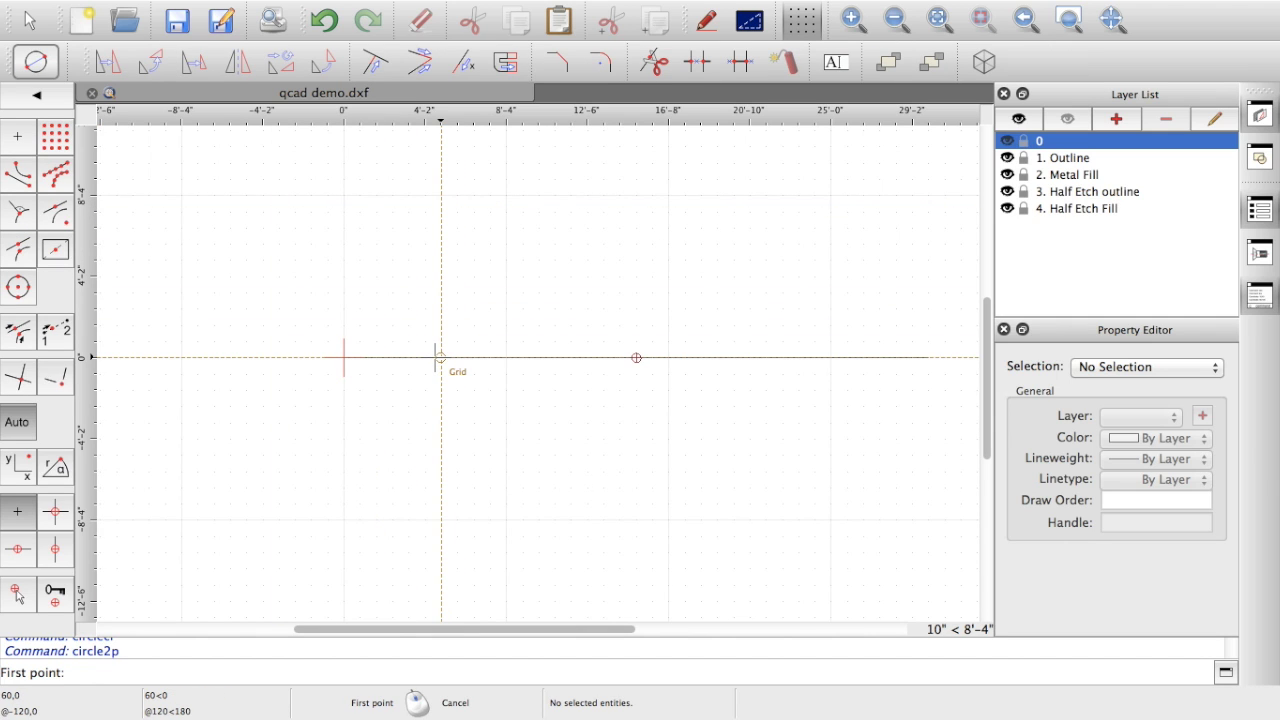
left_click(441, 357)
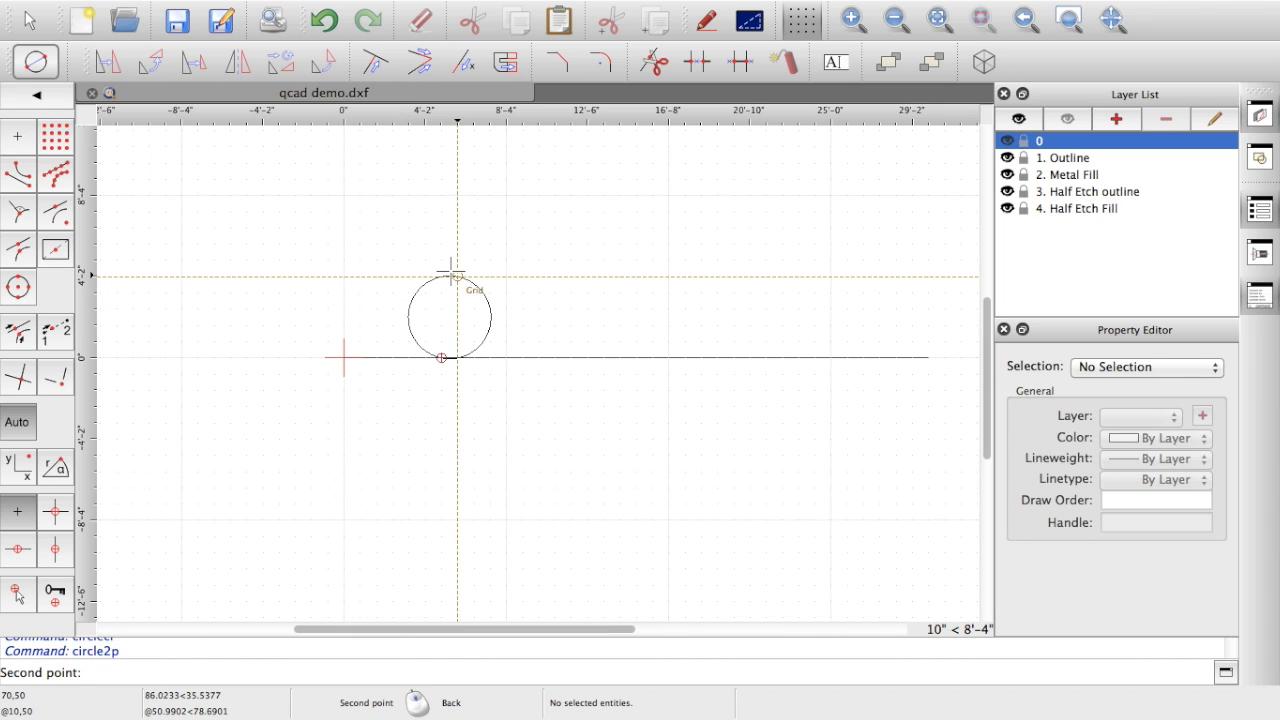
key("Tab")
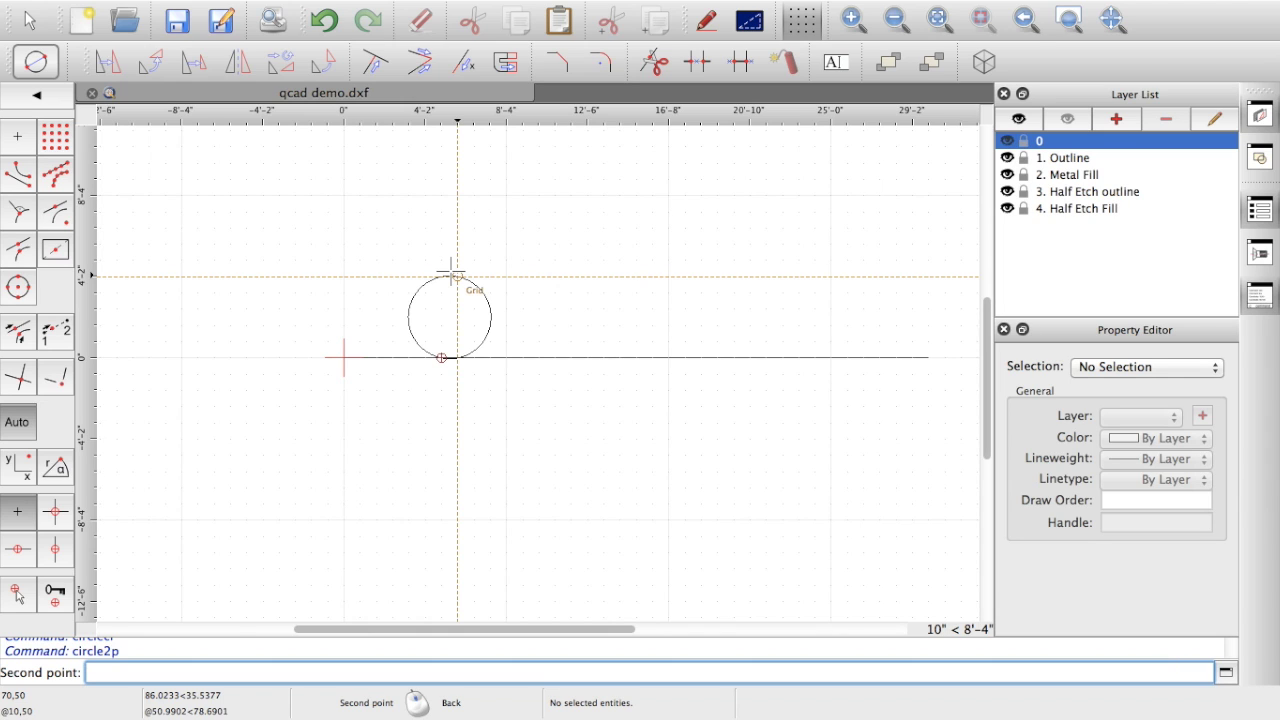
type("@0,51")
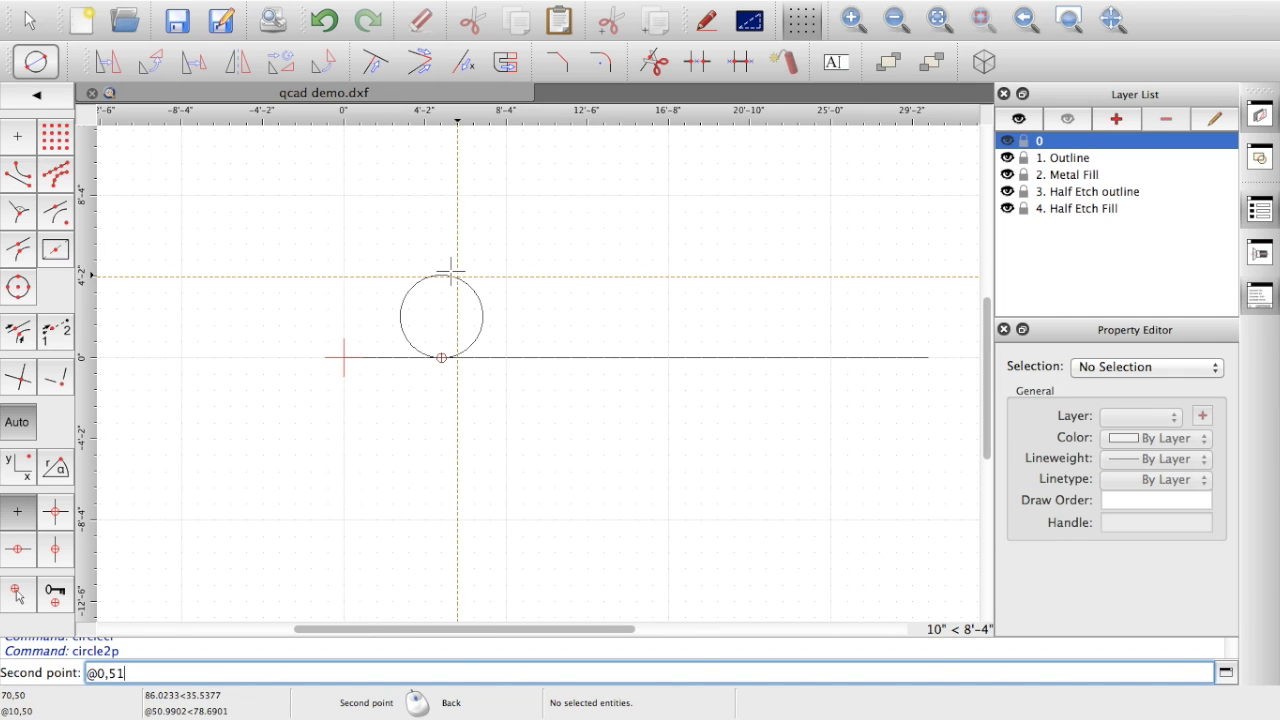
key("Return")
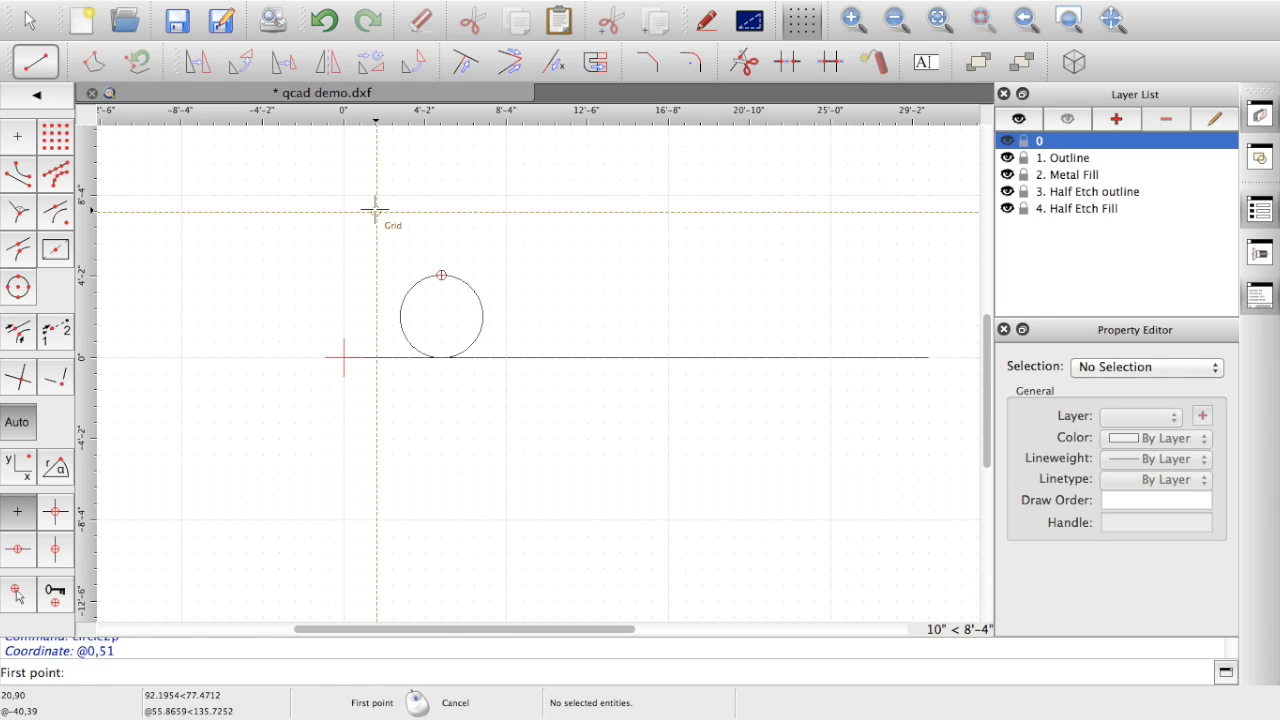
right_click(375, 212)
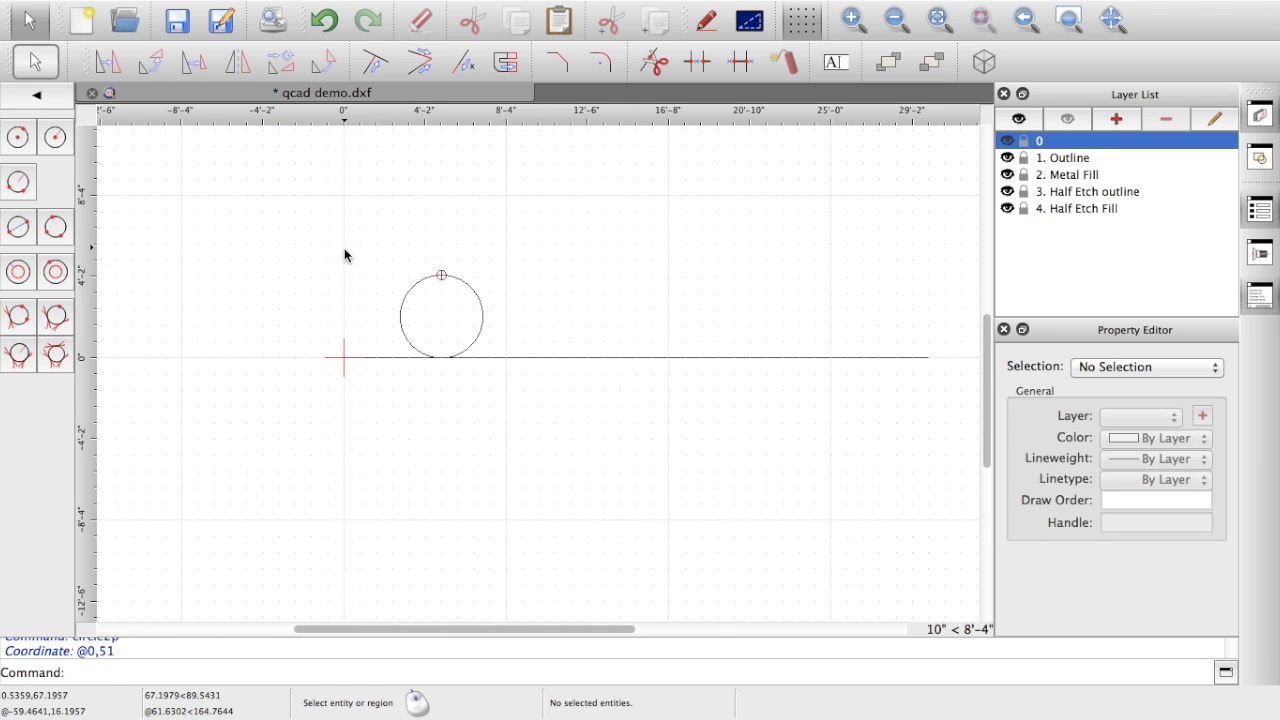
Step: Select the 51-diameter wheel circle and start Move/Copy with MV
left_click(400, 318)
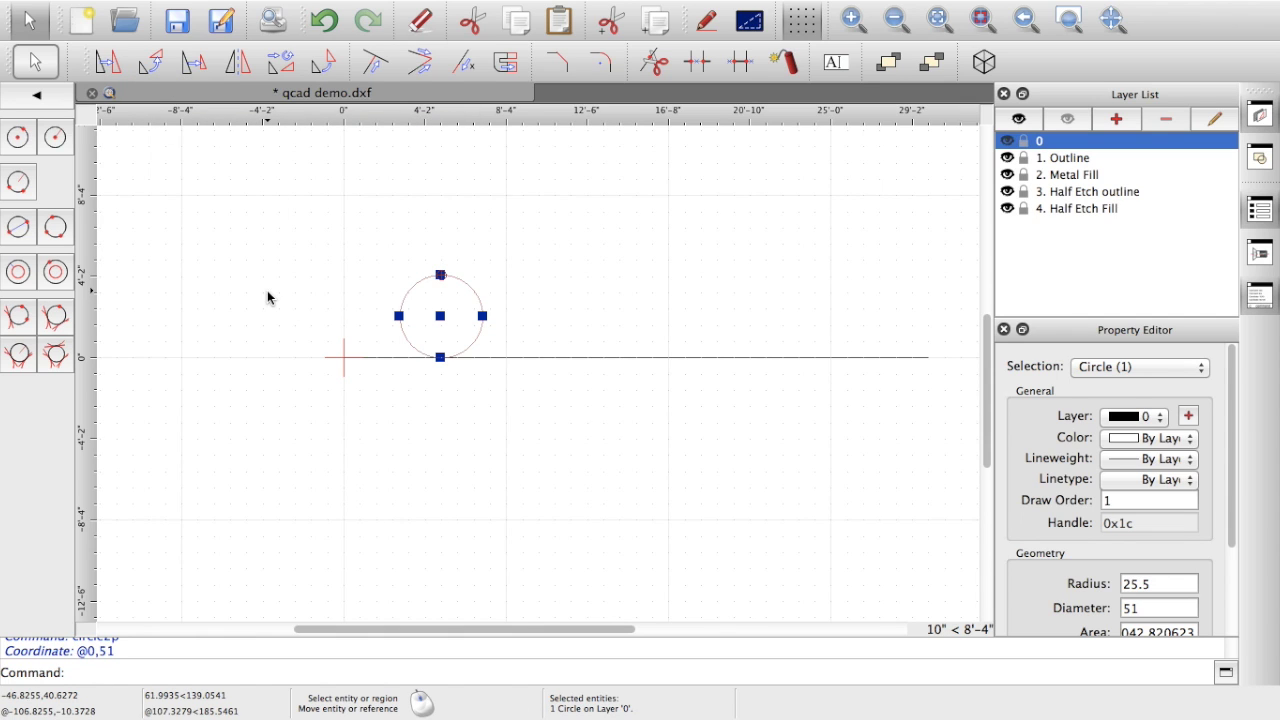
key("m")
key("v")
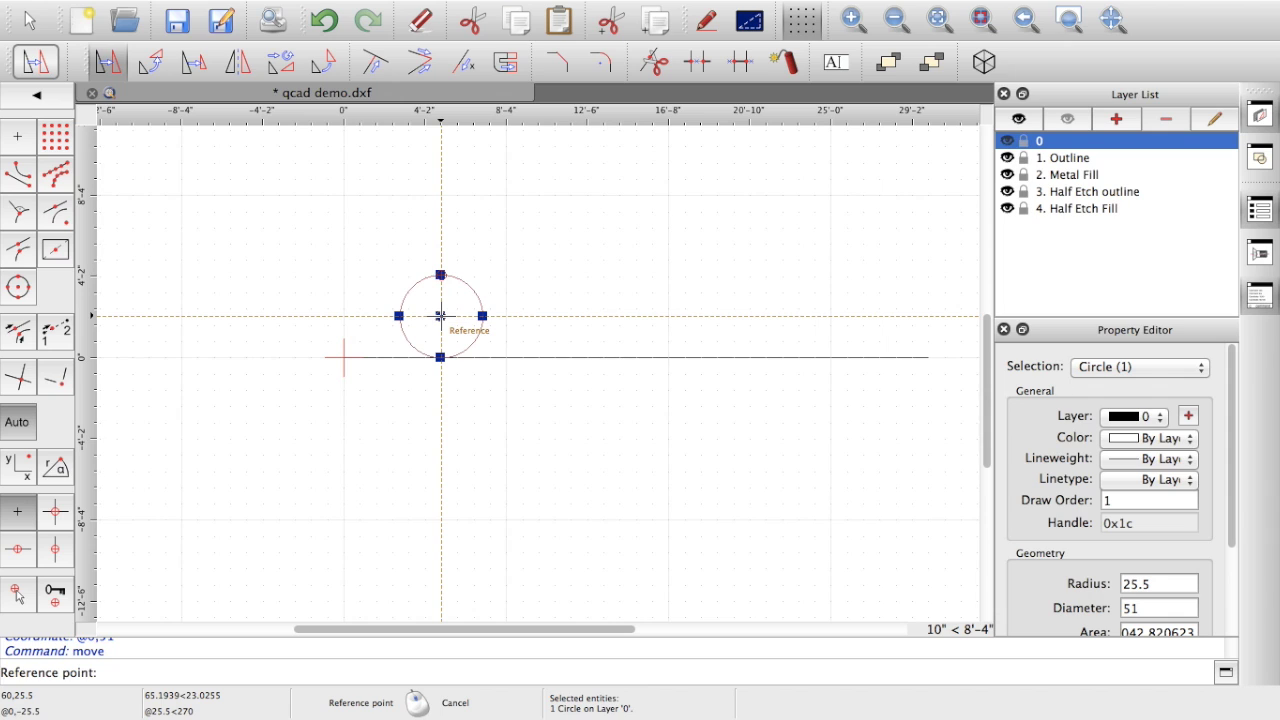
left_click(440, 316)
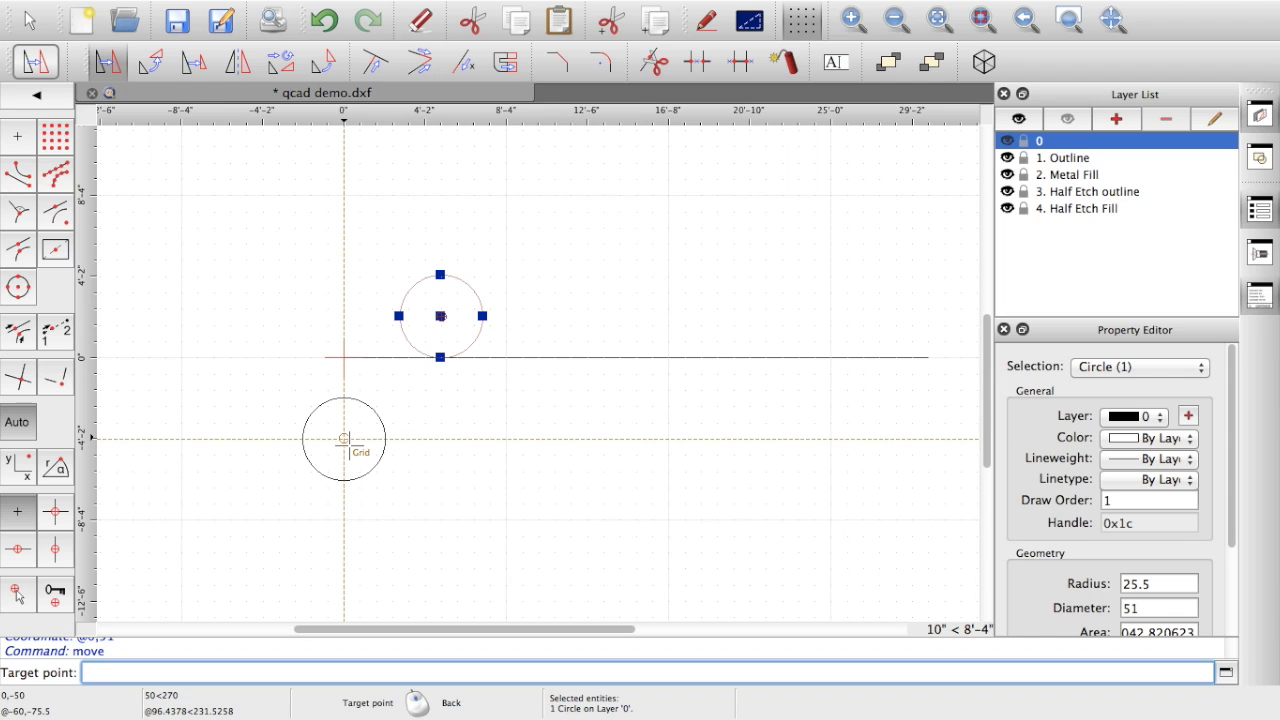
type("@")
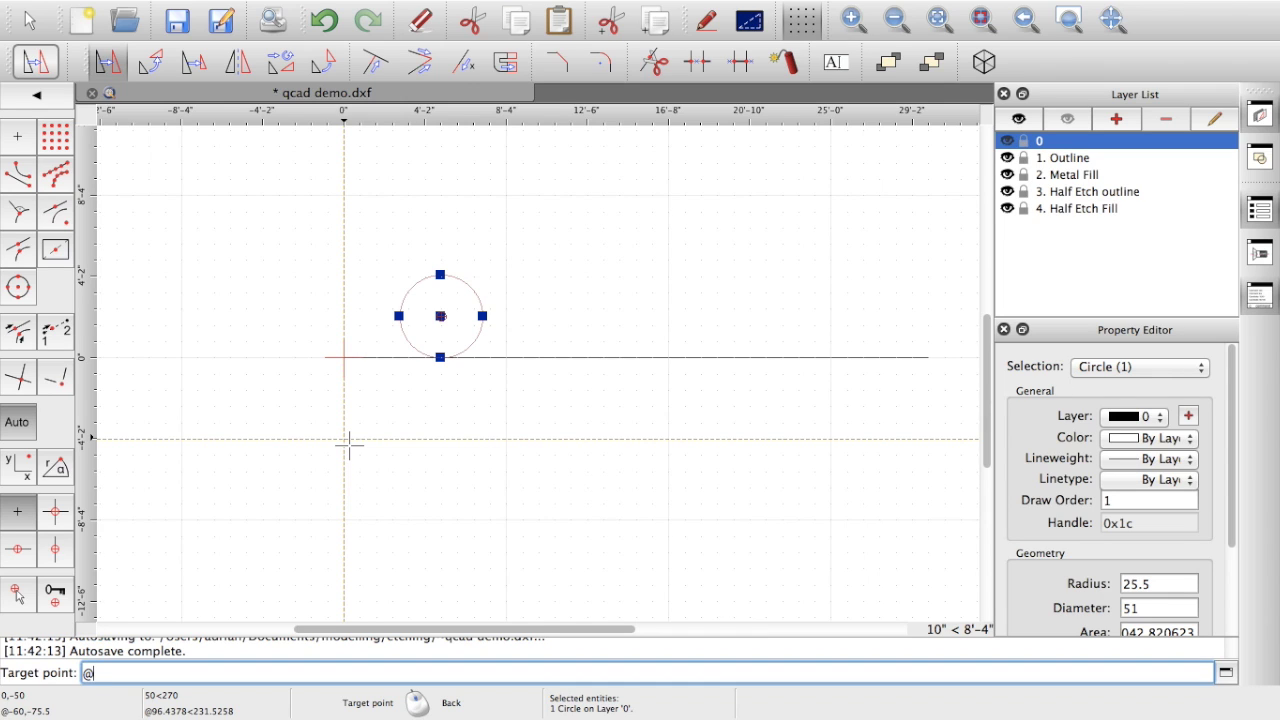
type("78,0")
Step: Make 2 multiple copies of the wheel at 78-inch spacing along the line
key("Return")
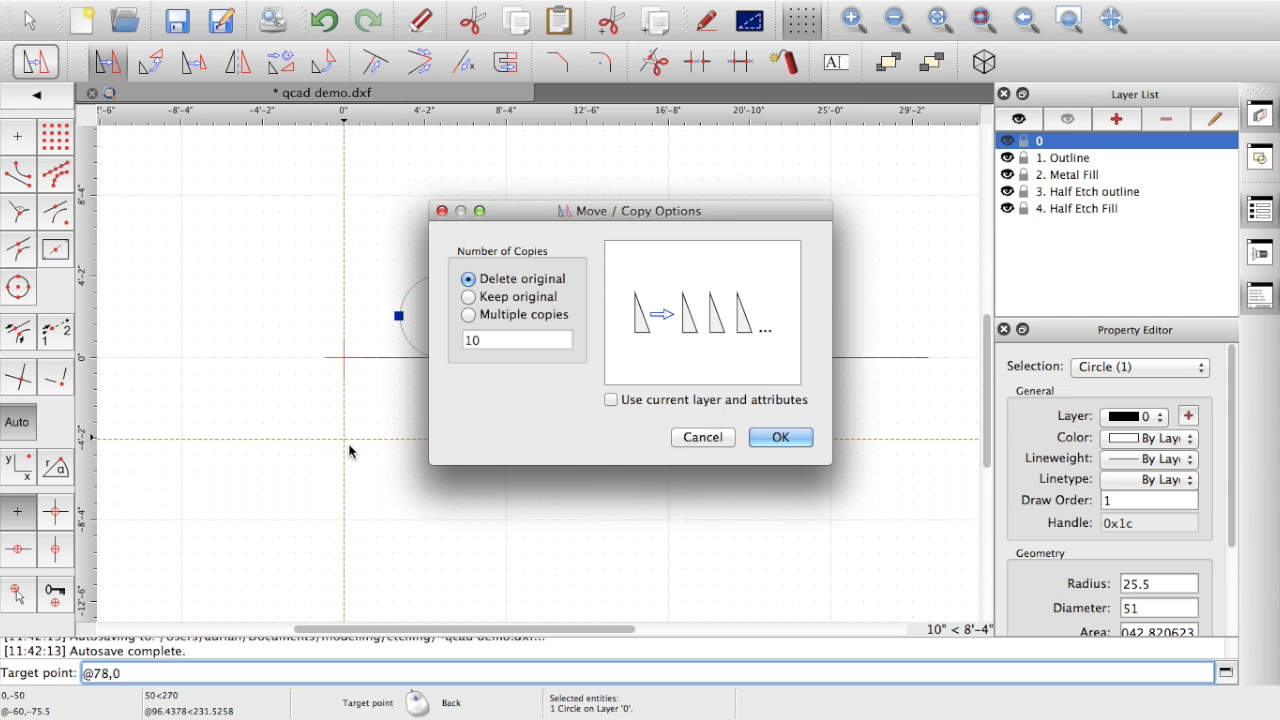
left_click(469, 315)
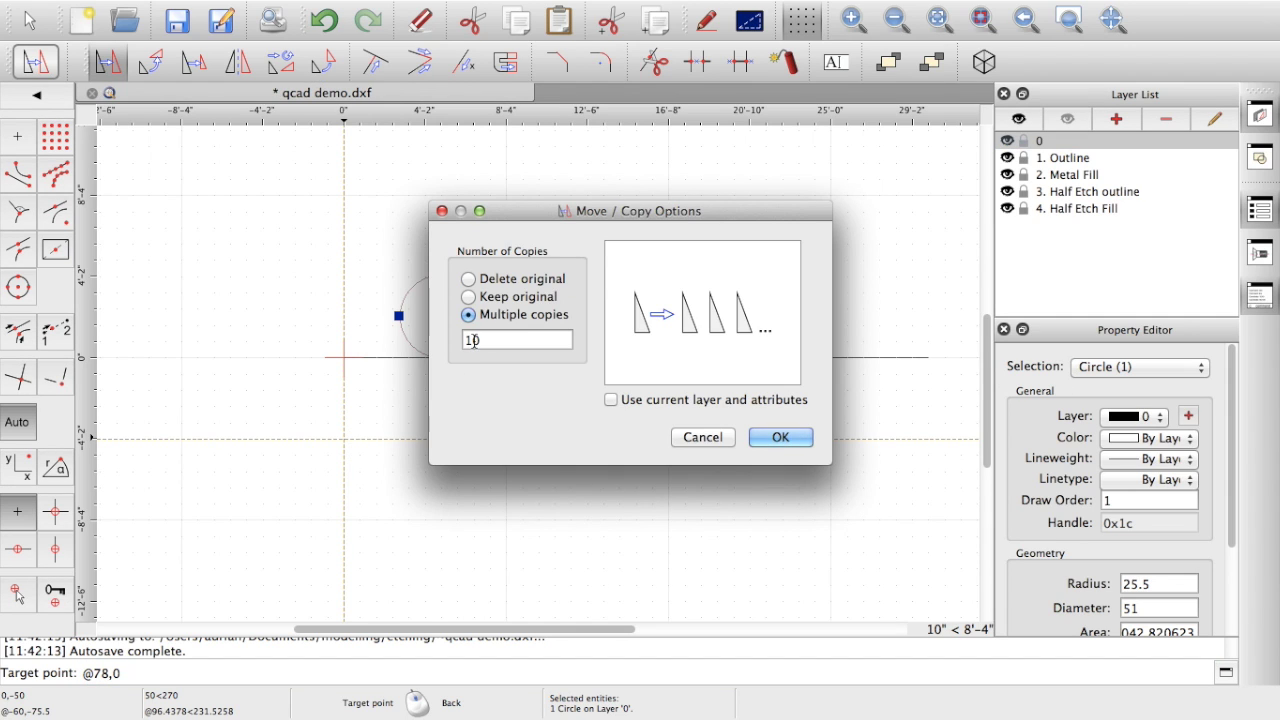
double_click(476, 341)
type("2")
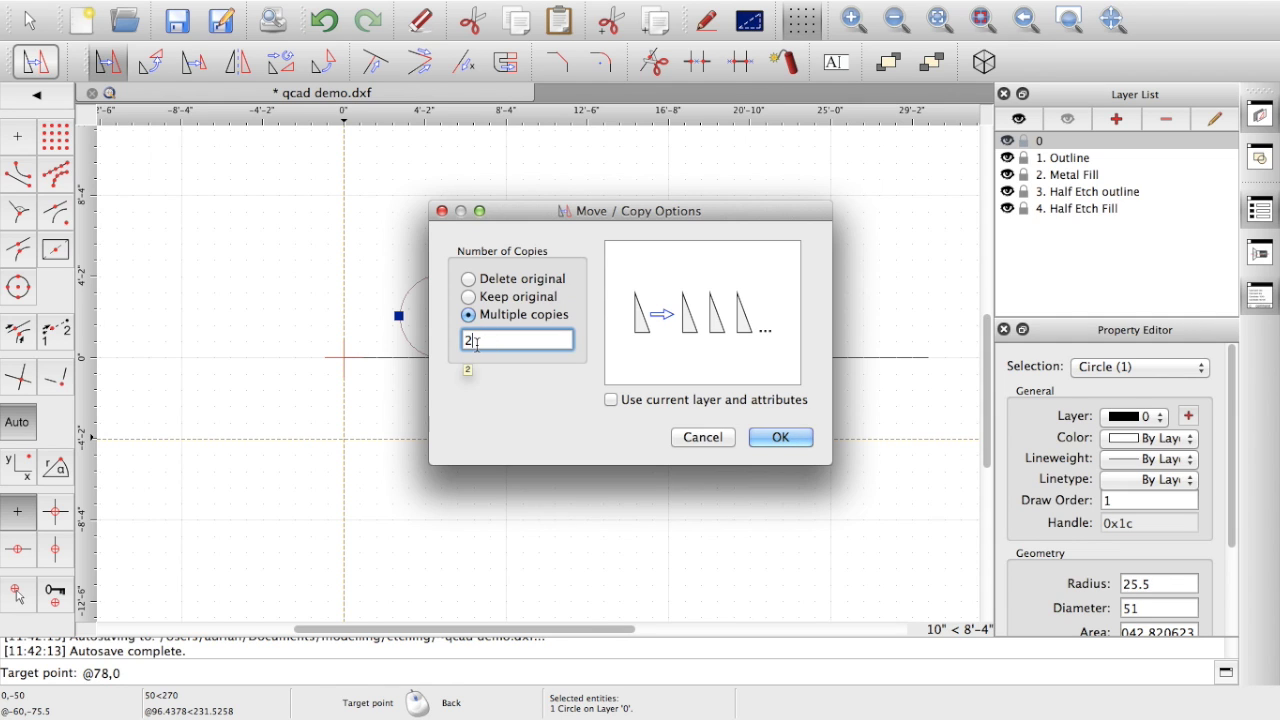
left_click(769, 438)
key("Return")
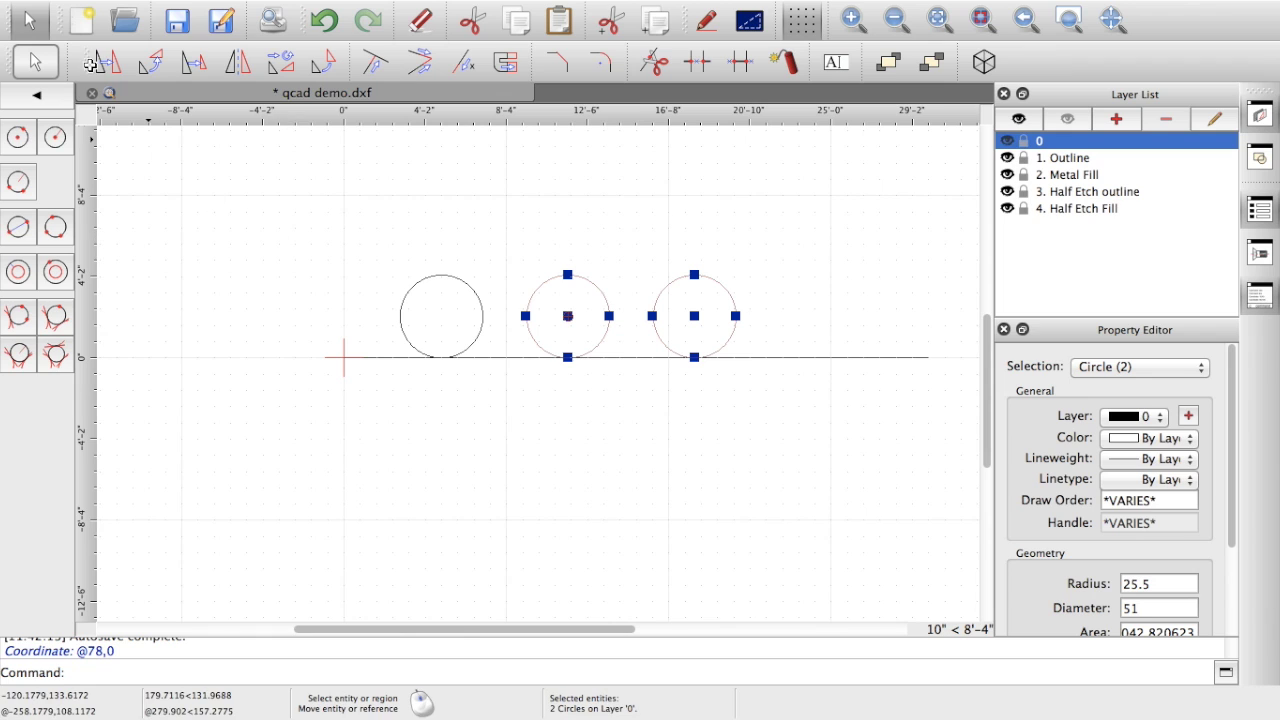
Step: Deselect the copied wheels and save qcad demo.dxf
left_click(27, 22)
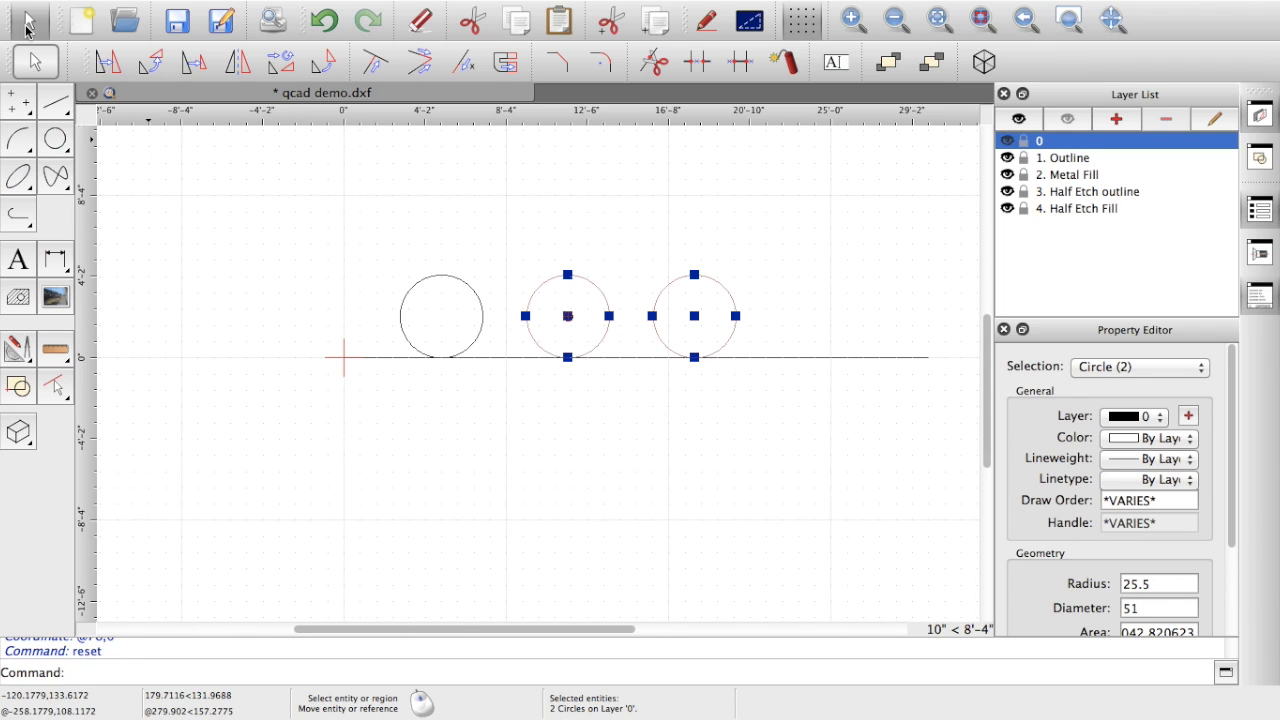
left_click(225, 173)
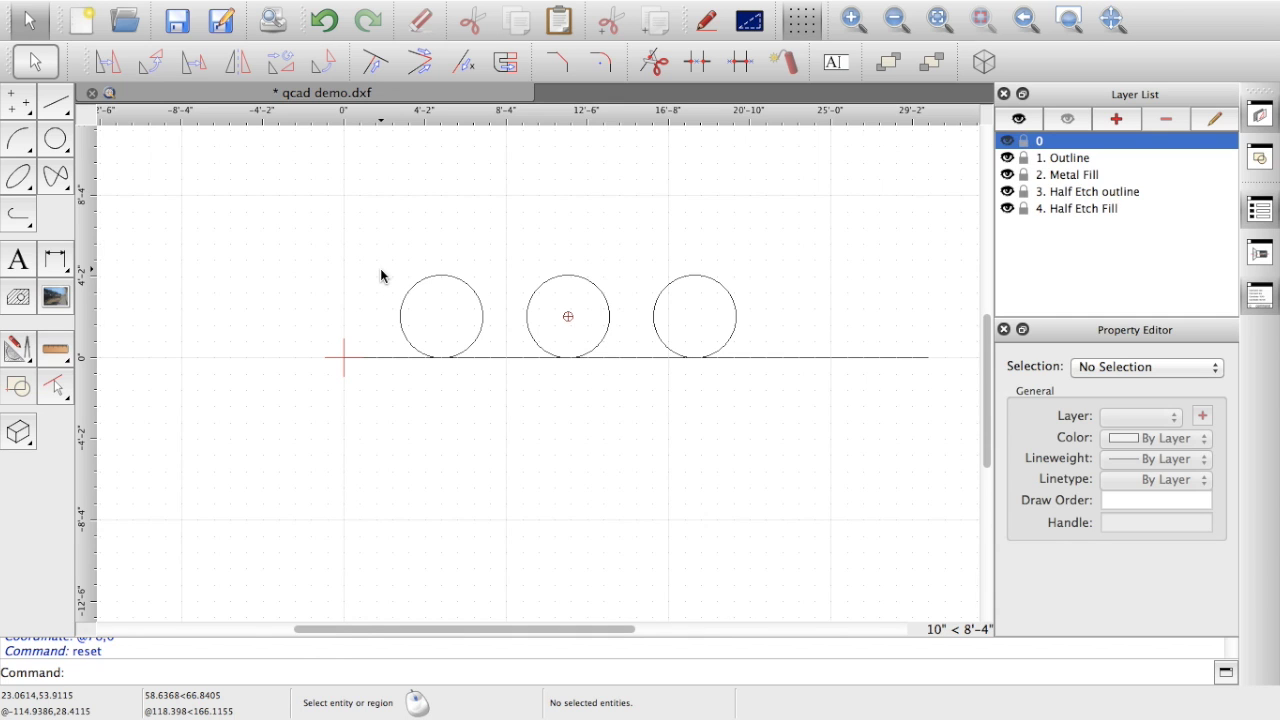
key("ctrl+s")
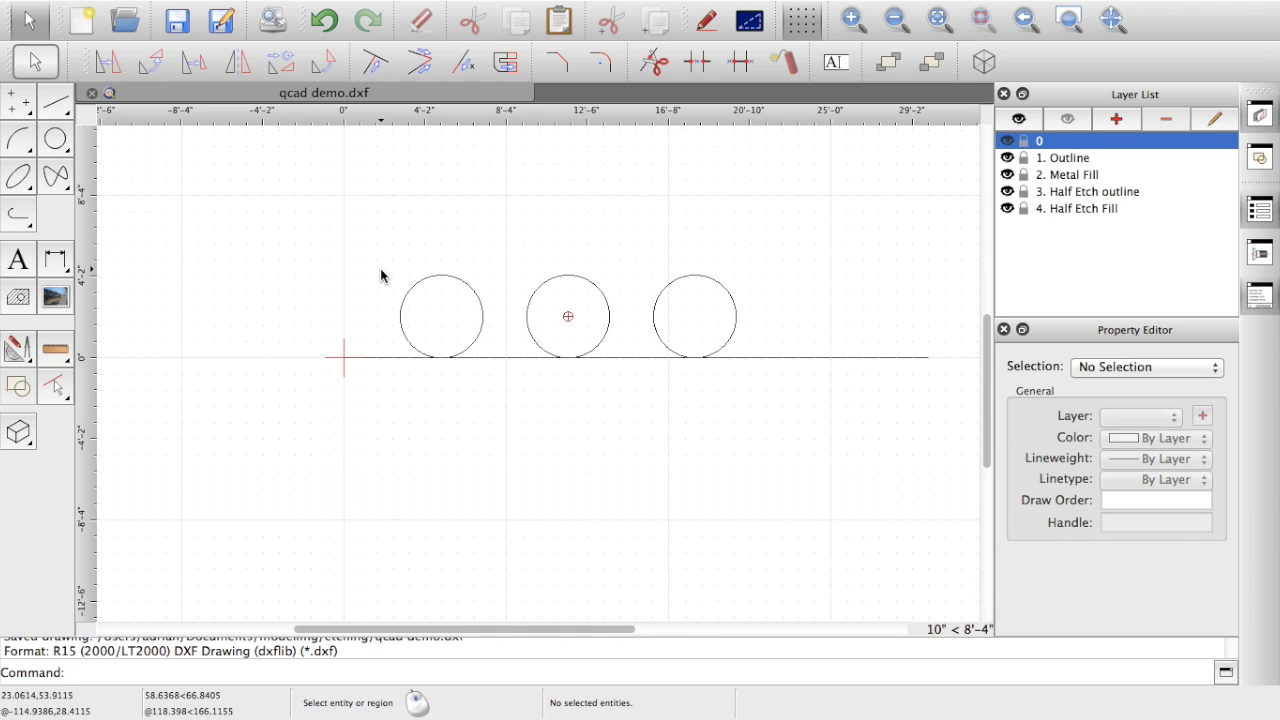